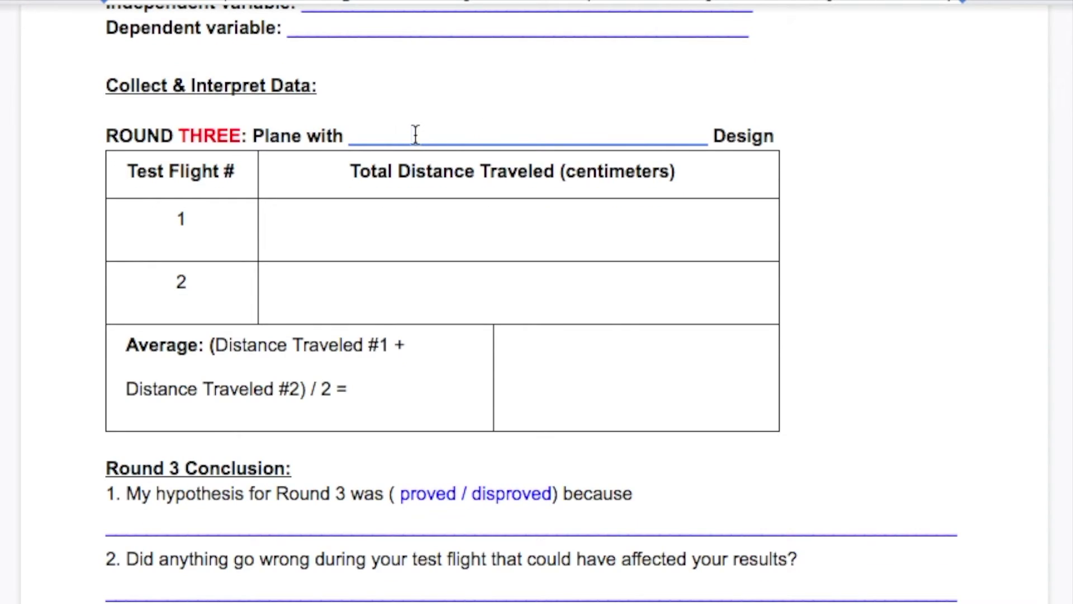
- Enter High Glider as the Round Three plane design and record test flight distances of 48cm and 130cm
text(High G)
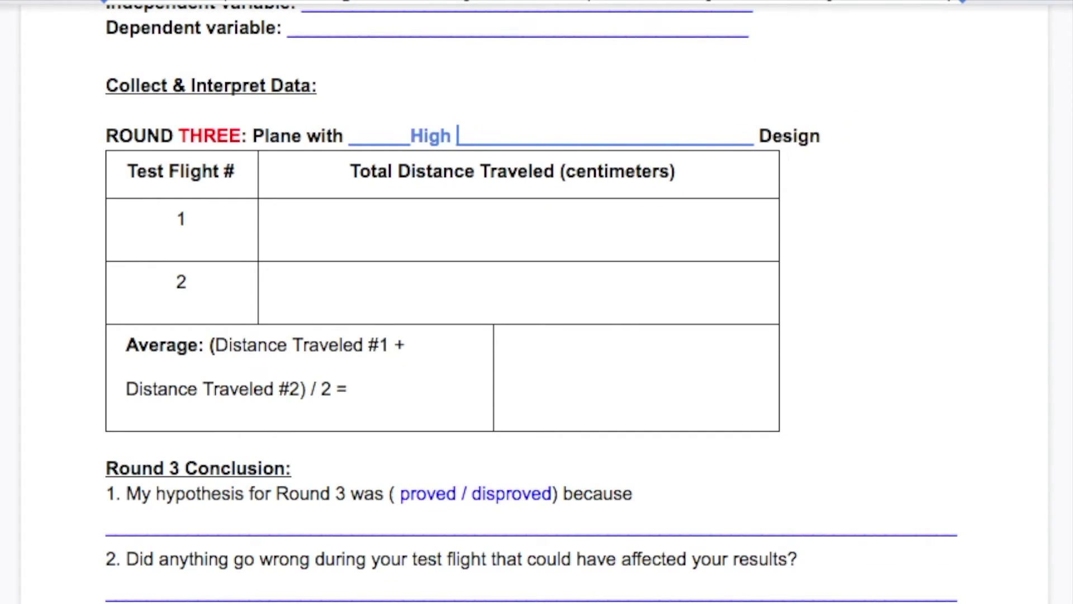
text(lider)
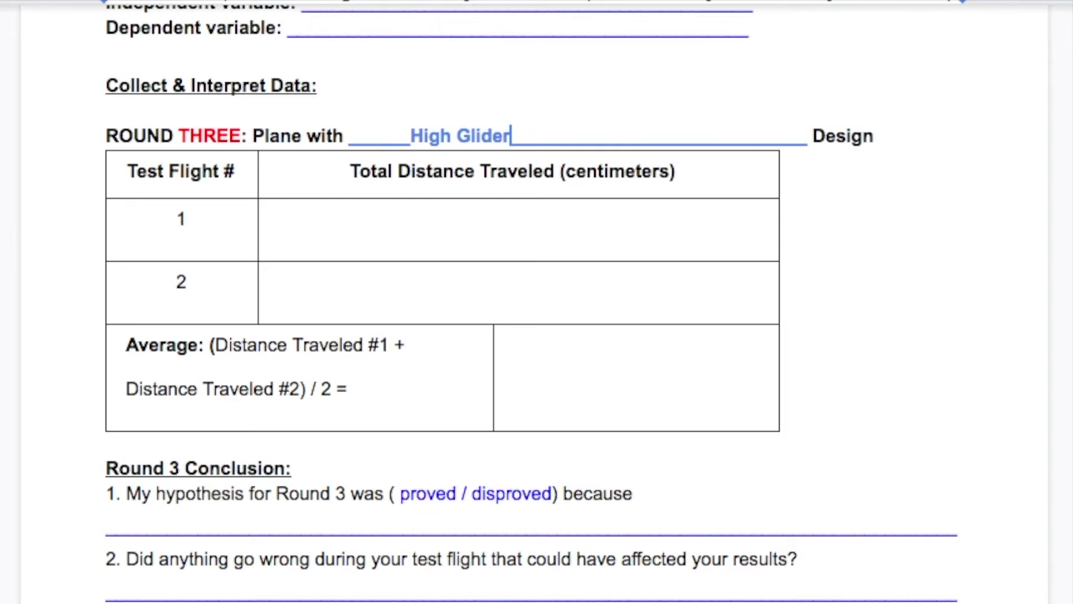
click(478, 229)
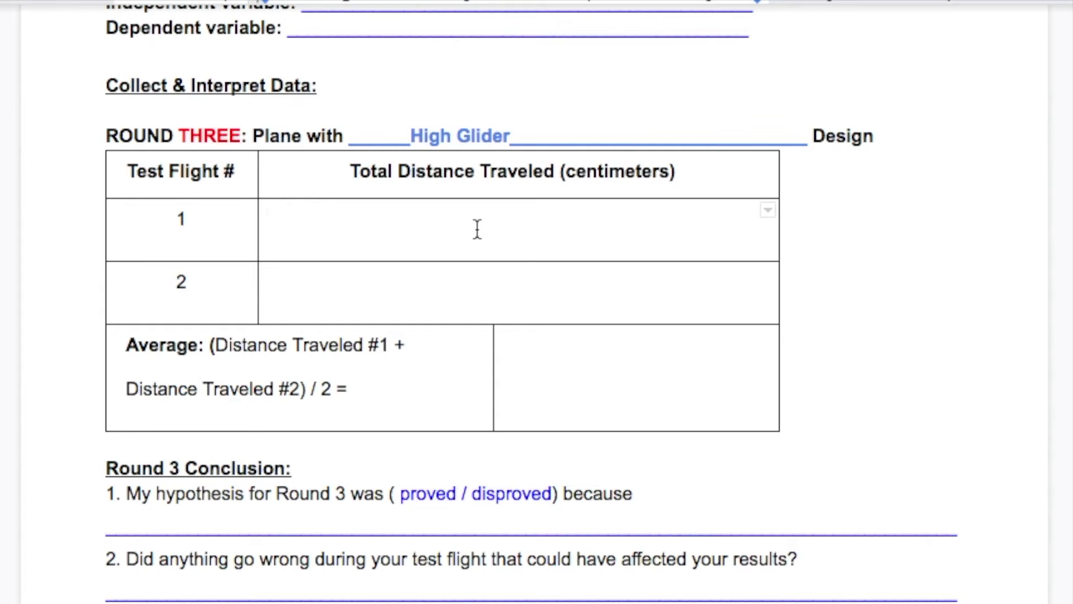
text(48cm)
click(489, 294)
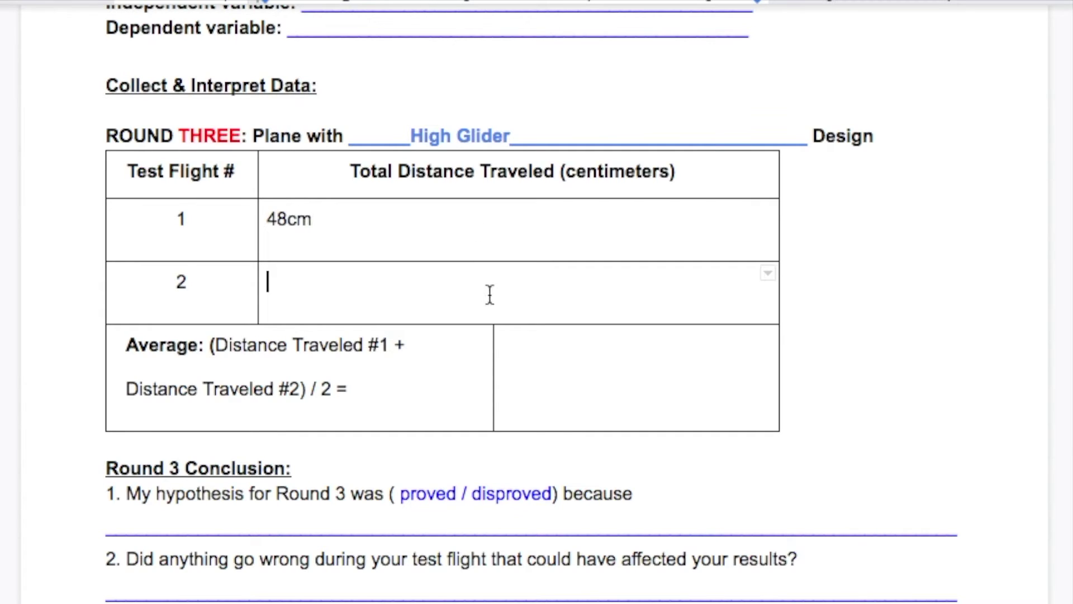
text(130cm)
- Write the formula (48+130)/2= in the Round Three average cell and start a new line below it
click(642, 358)
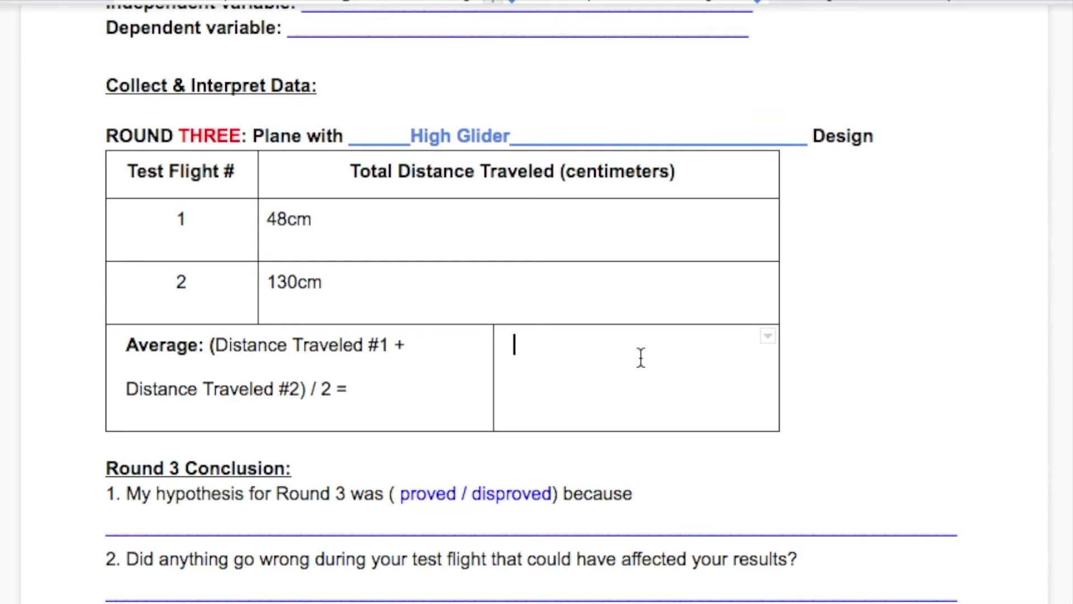
text((48+1)
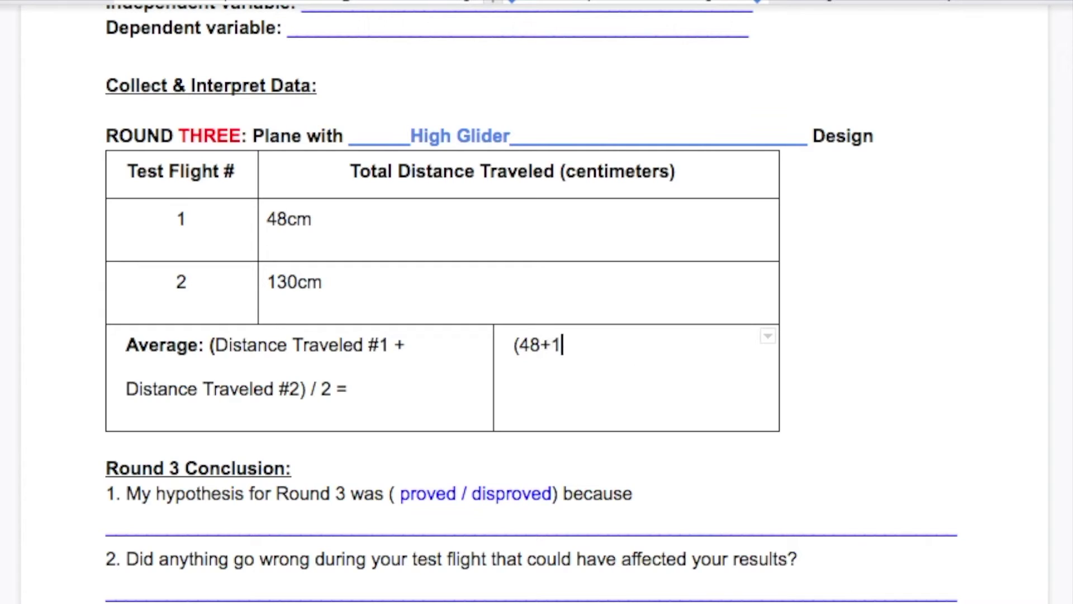
text(30)/2=)
key(Return)
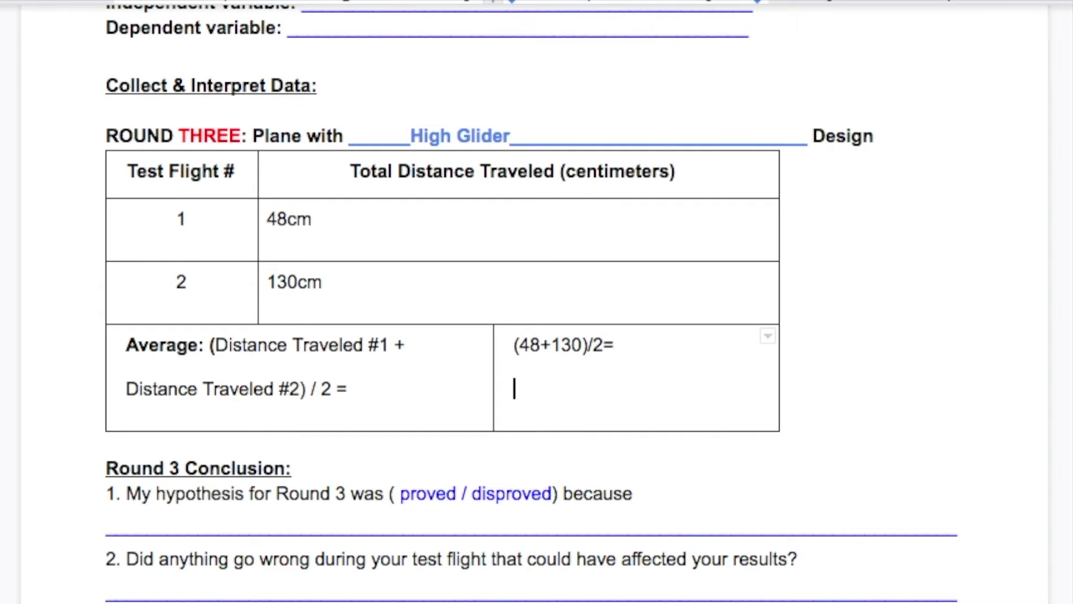
- Calculate (48+130)/2 with the desktop calculator and enter 89cm under the formula in the Round Three average cell
key(F12)
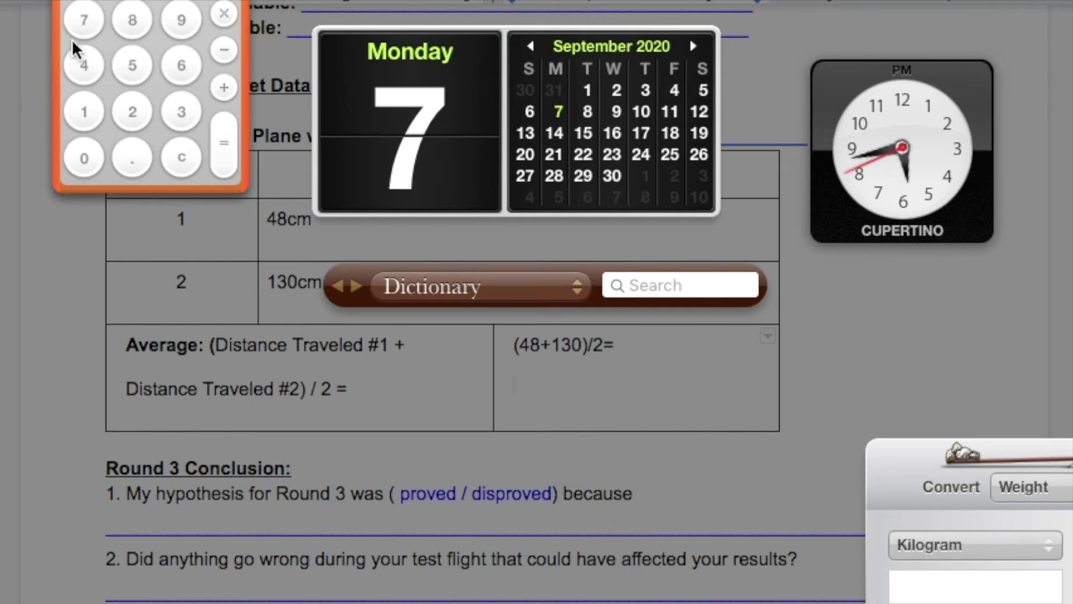
click(84, 65)
click(132, 20)
click(223, 85)
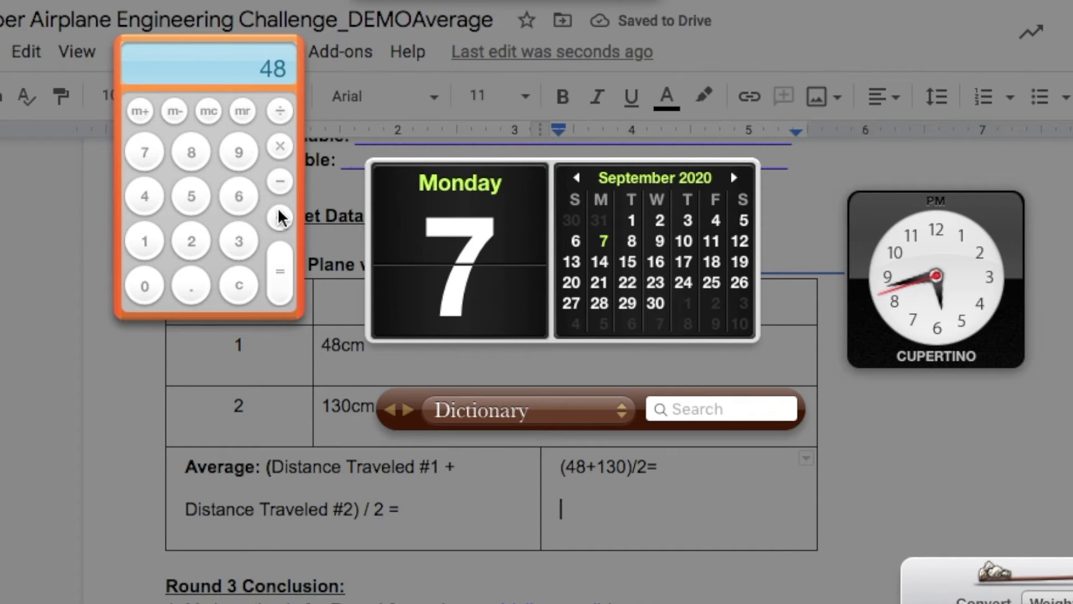
click(147, 241)
click(251, 238)
click(140, 289)
click(276, 269)
click(278, 114)
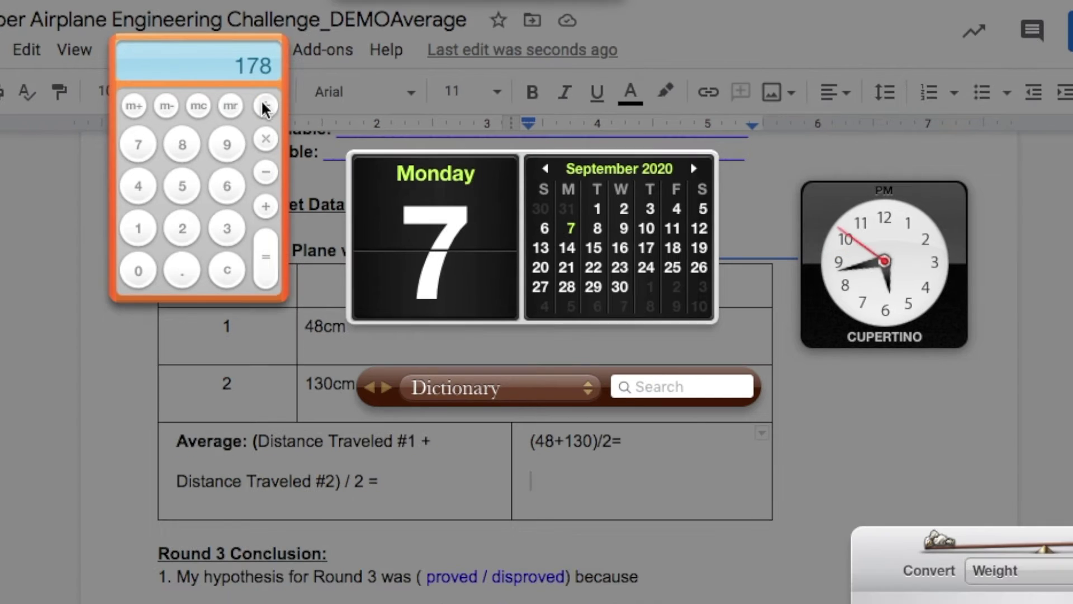
click(188, 252)
click(282, 268)
click(598, 472)
text(89cm)
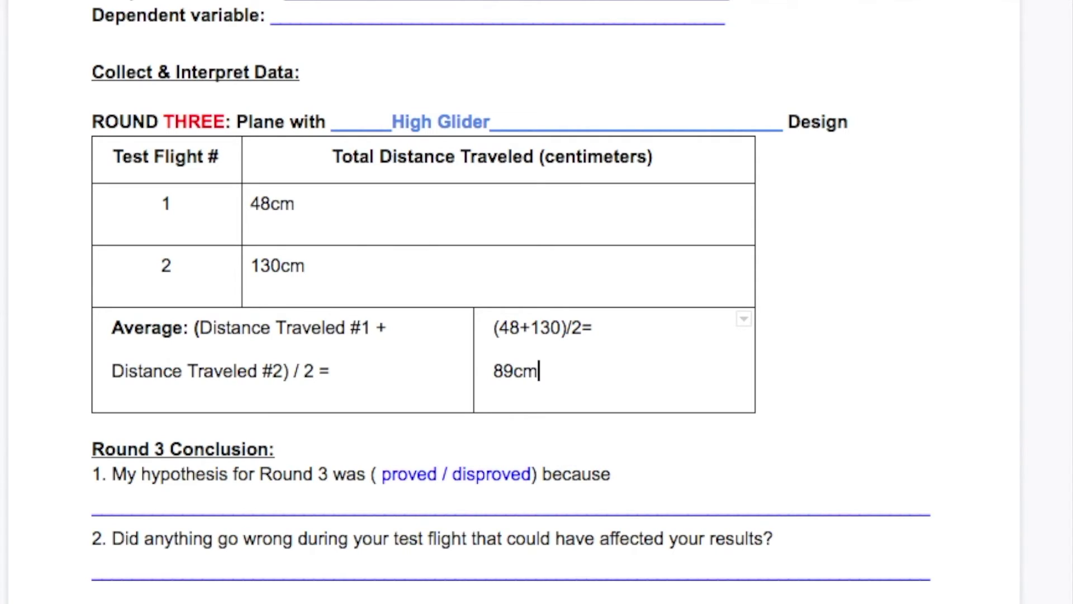
- Review the average distances of all three rounds and the questions in the Overall Results section
scroll(512, 291, down, 2)
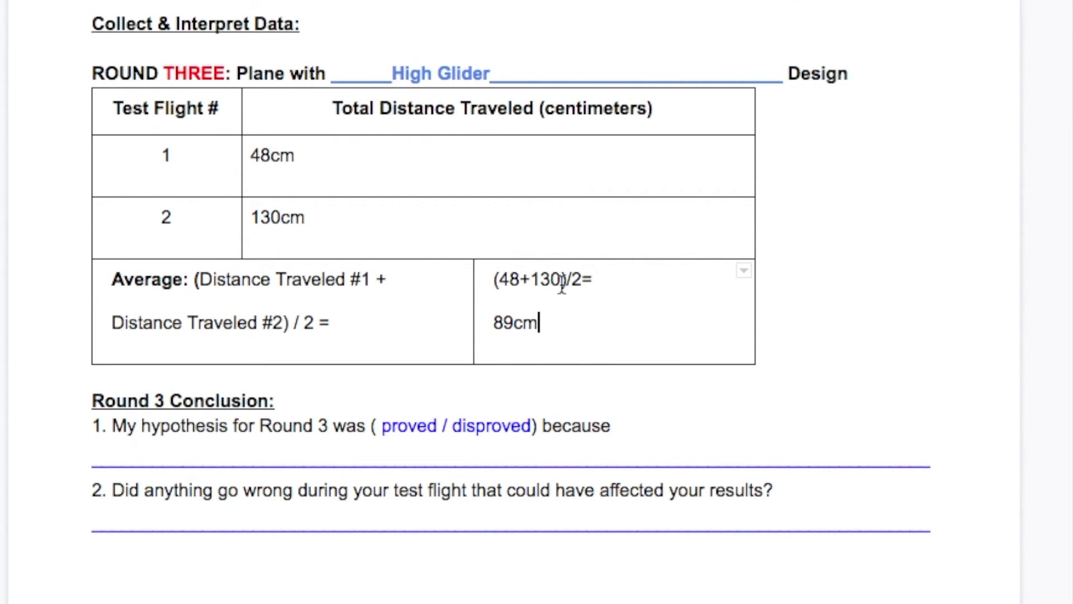
scroll(532, 343, up, 5)
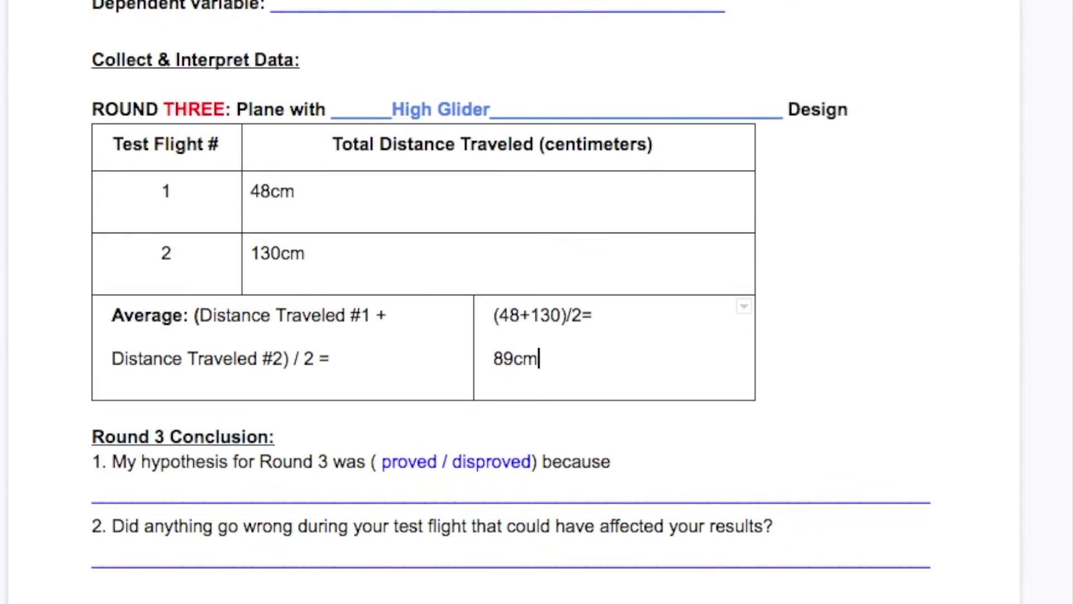
scroll(507, 301, up, 15)
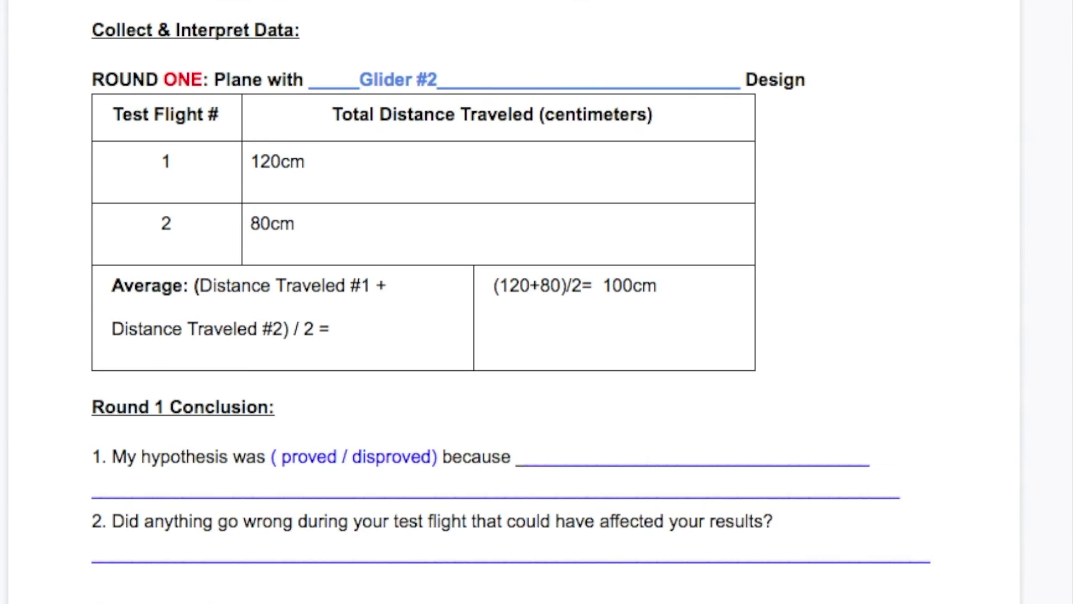
scroll(512, 302, down, 20)
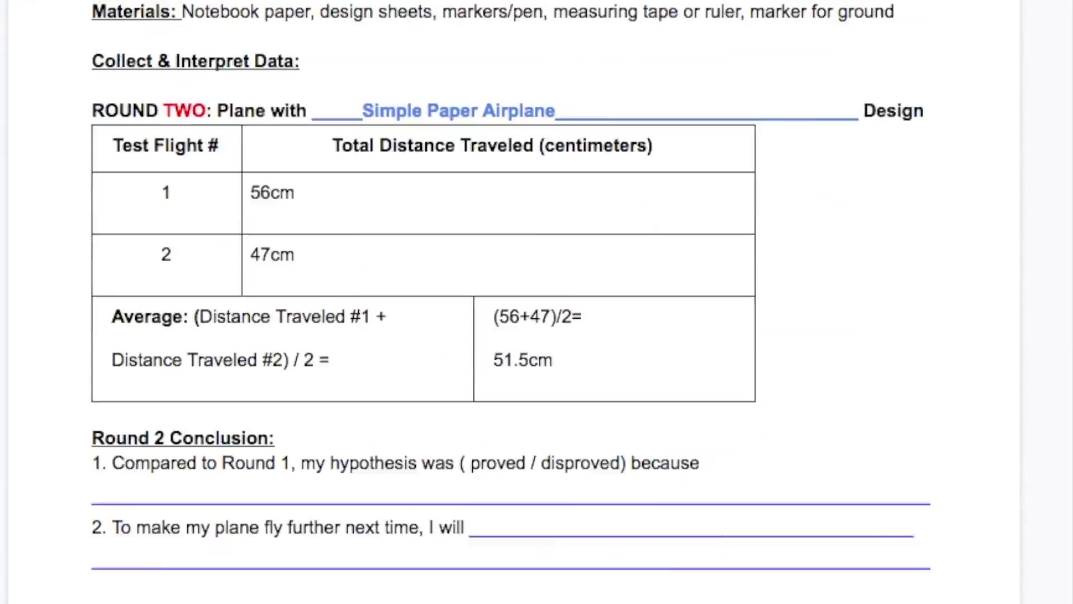
scroll(512, 302, down, 20)
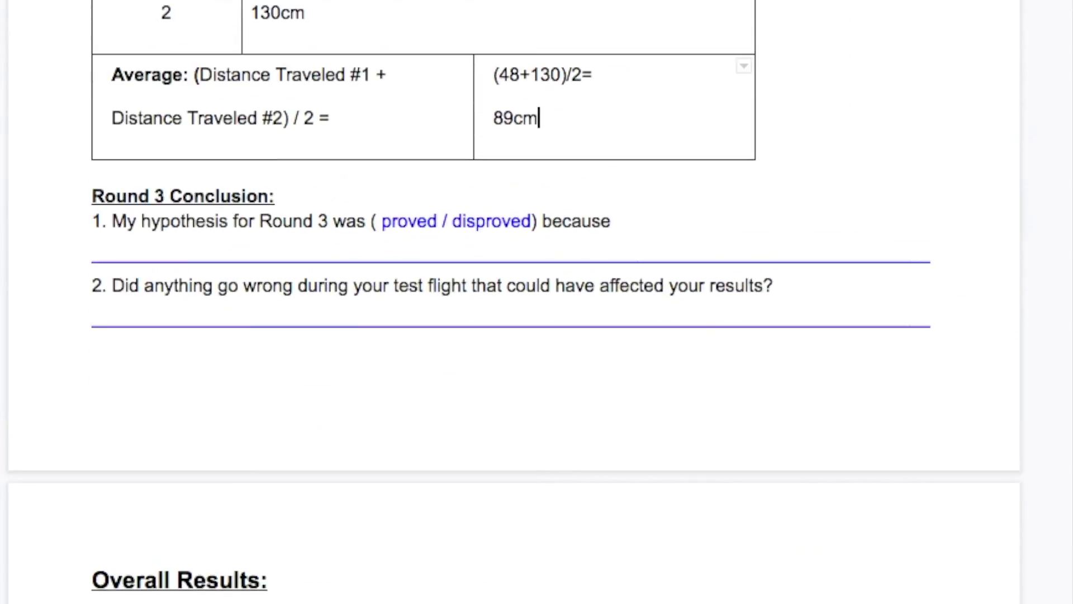
scroll(511, 302, down, 5)
scroll(511, 301, up, 15)
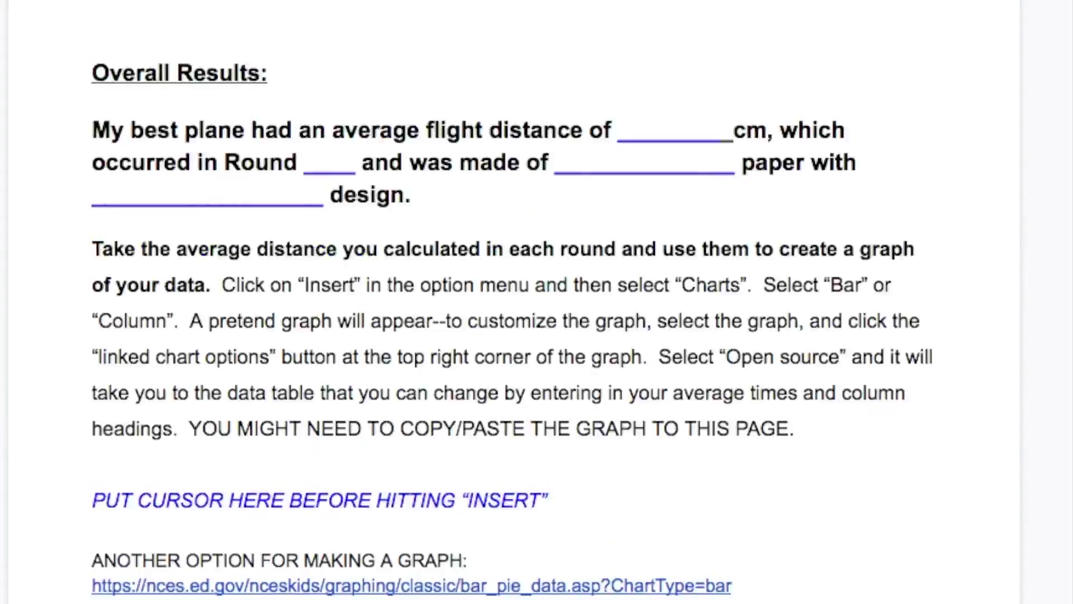
scroll(511, 301, up, 1)
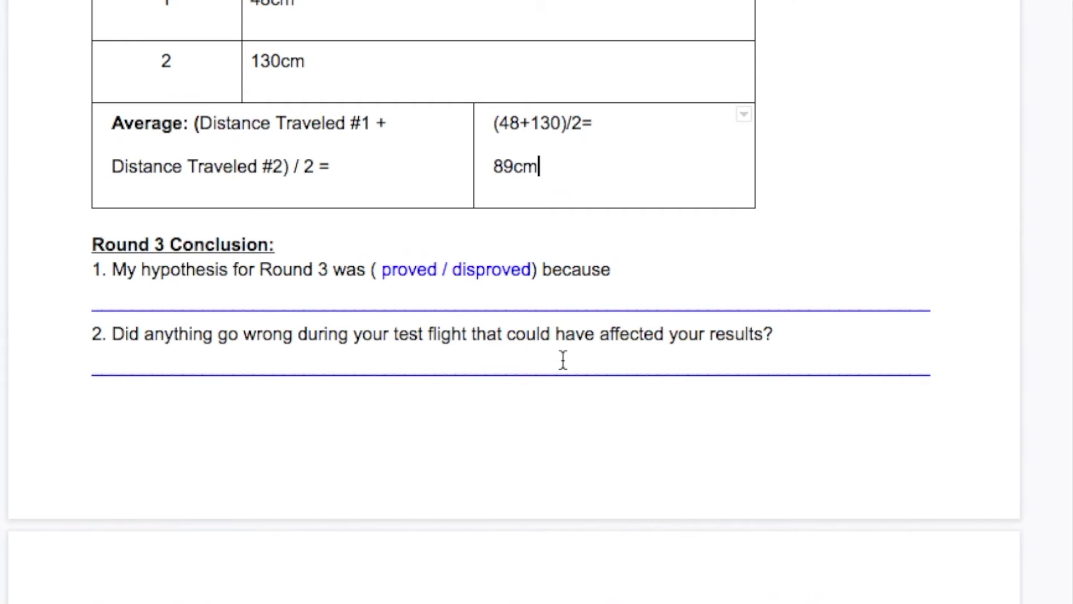
- Complete the Overall Results sentence with 100 cm, Round 1, notebook paper and the glider #2 design
scroll(512, 302, down, 9)
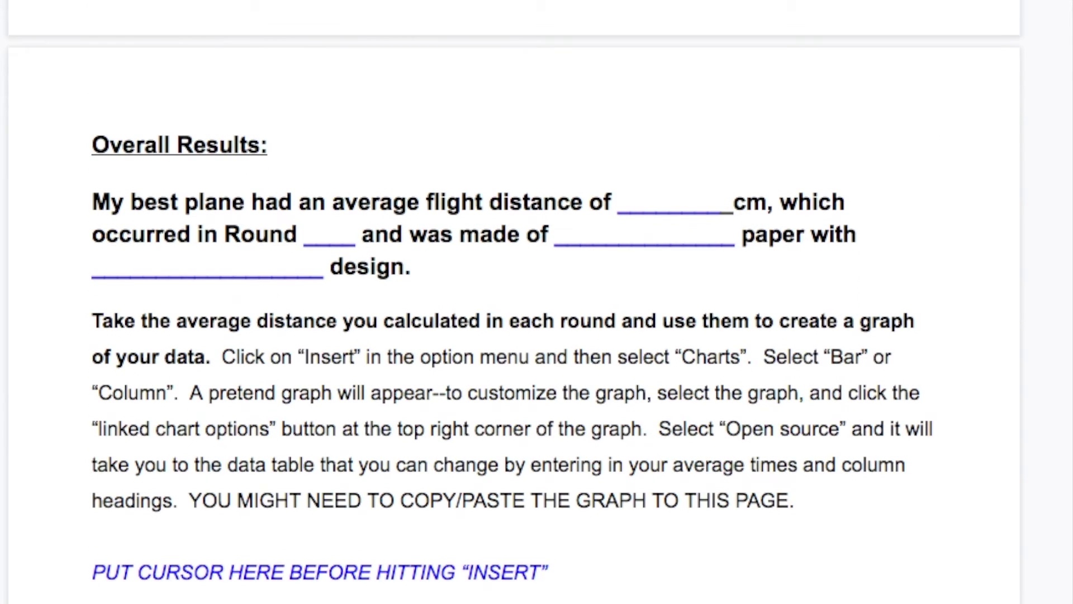
click(652, 204)
text(100)
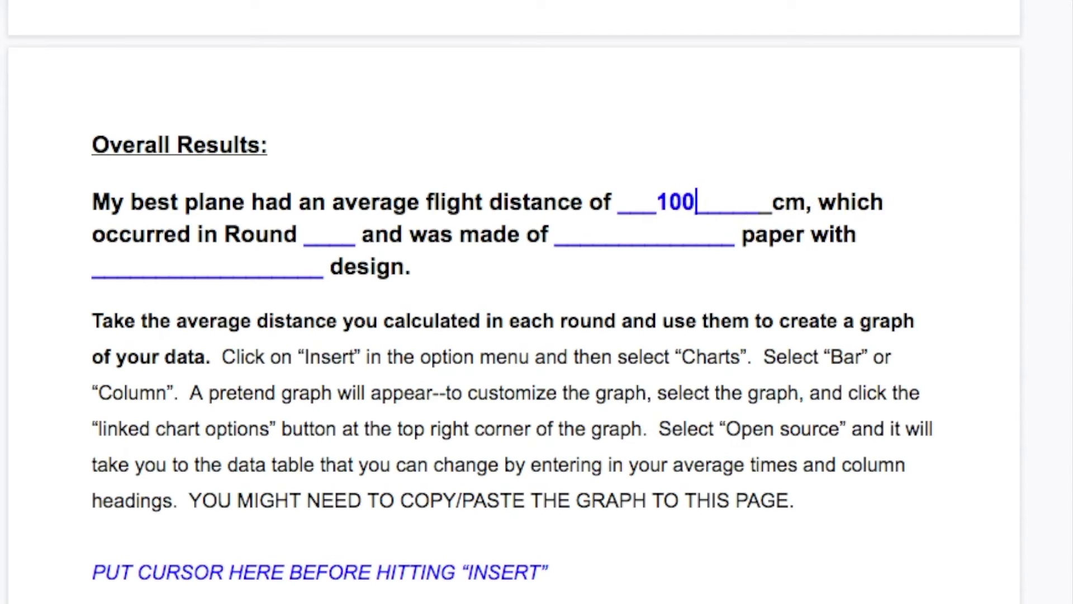
click(328, 235)
text(1)
click(606, 238)
text(notebook)
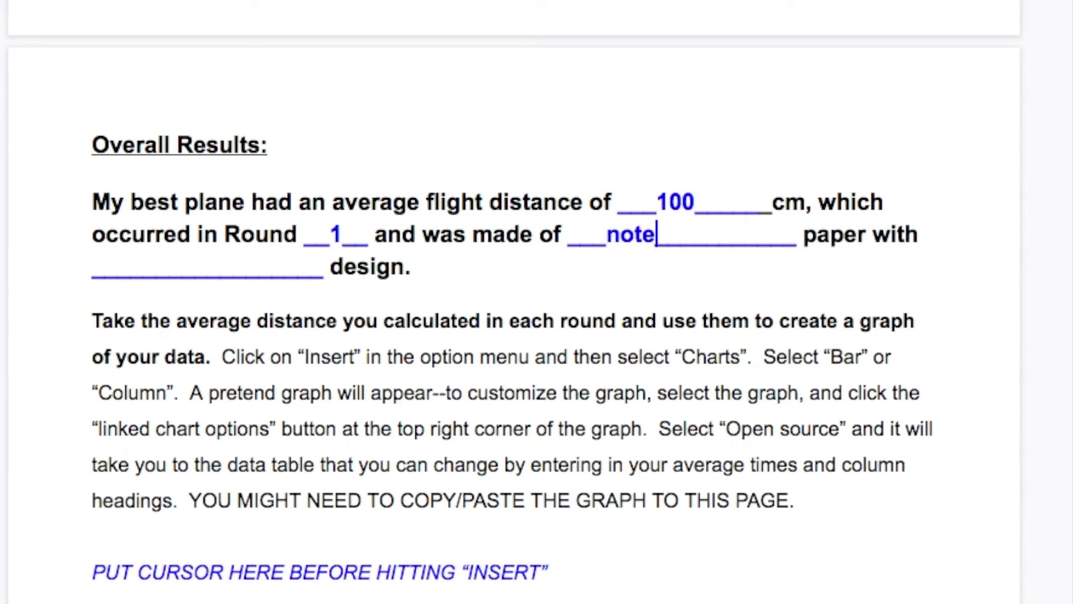
click(189, 273)
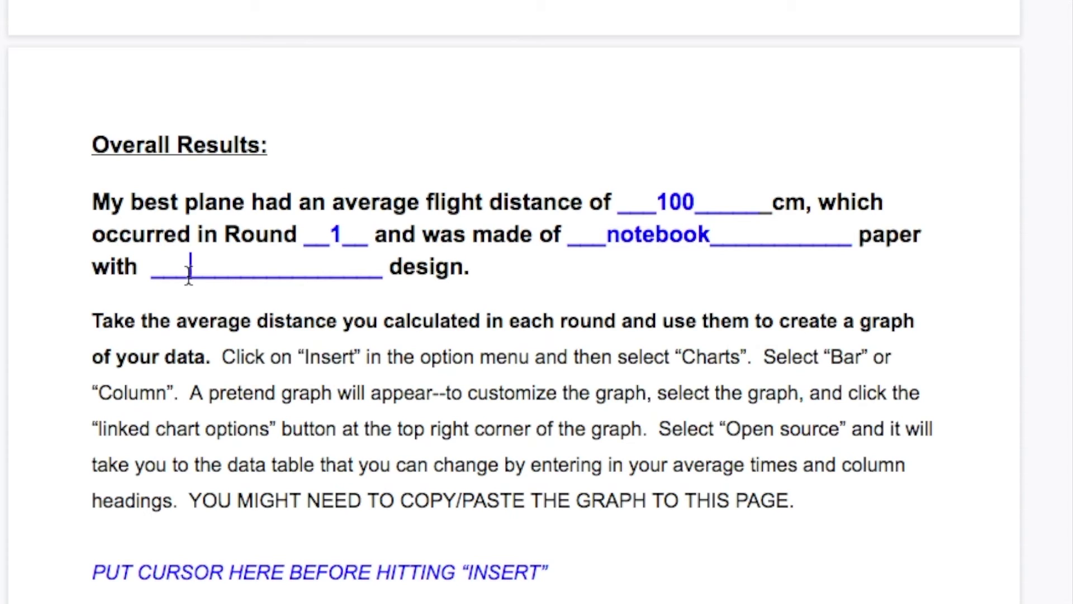
text(glider #2)
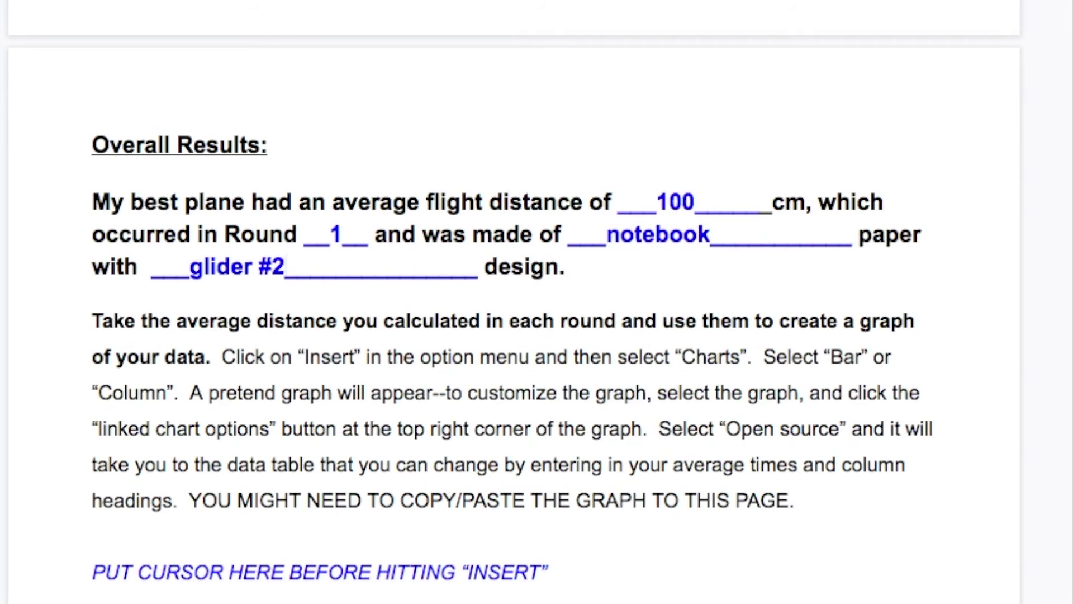
- Look back over the round data tables and read the graph instructions under Overall Results
scroll(775, 203, down, 5)
scroll(774, 203, up, 15)
scroll(511, 302, up, 10)
scroll(511, 301, down, 8)
scroll(511, 302, down, 20)
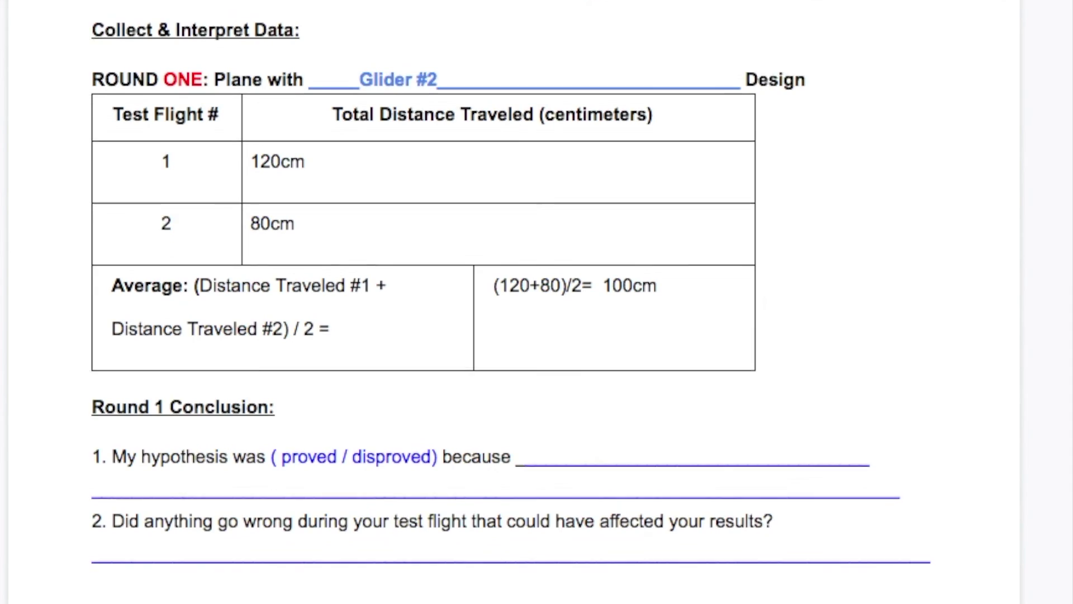
scroll(537, 302, down, 10)
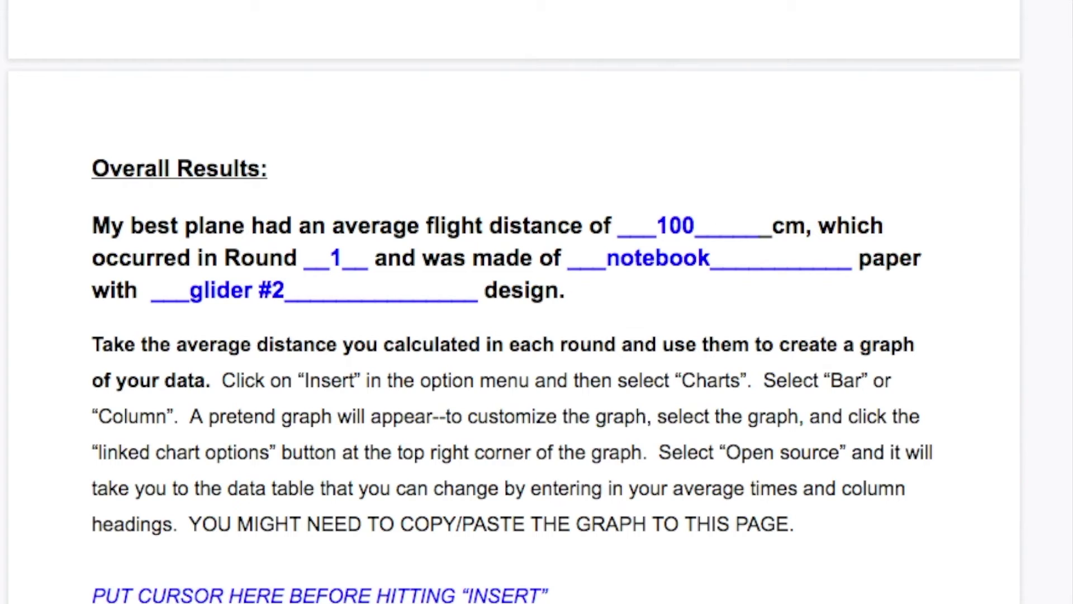
scroll(537, 302, down, 2)
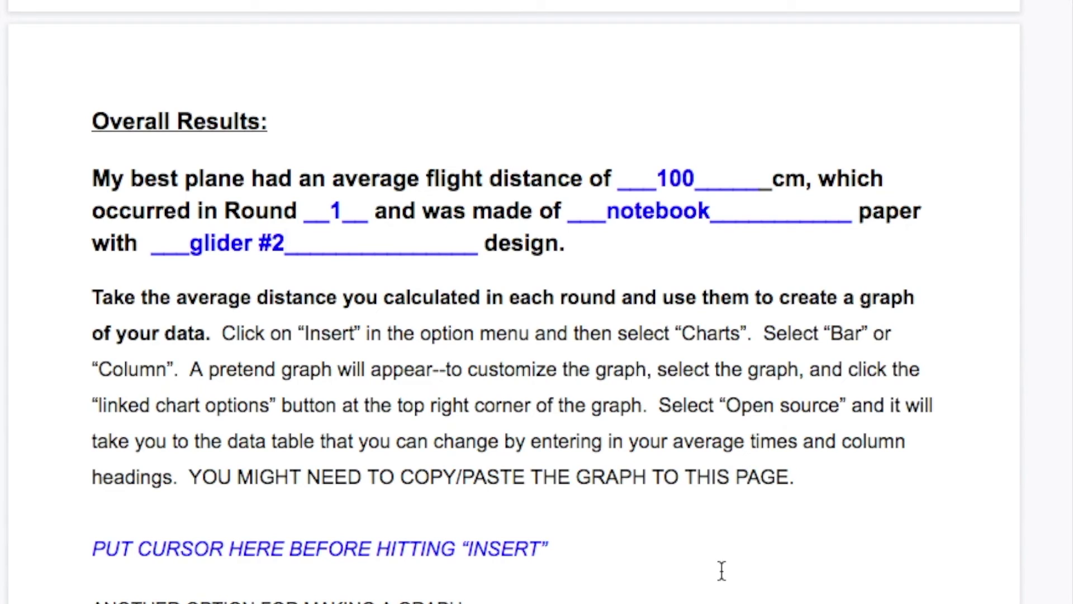
- Open the NCES Kids' Zone bar graph link given as another option for making a graph
click(612, 552)
scroll(514, 308, down, 1)
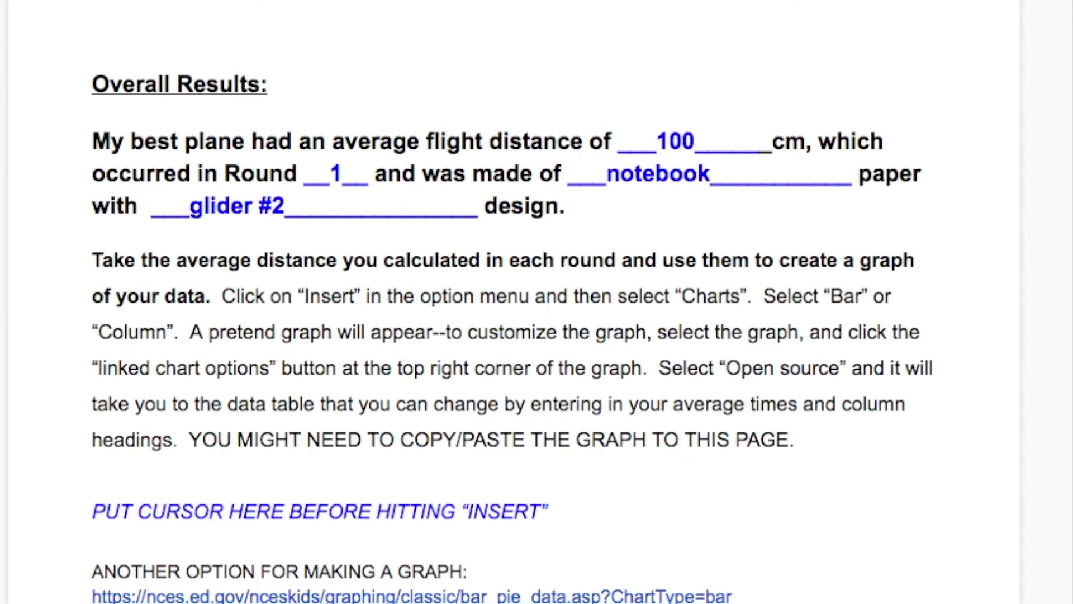
click(260, 594)
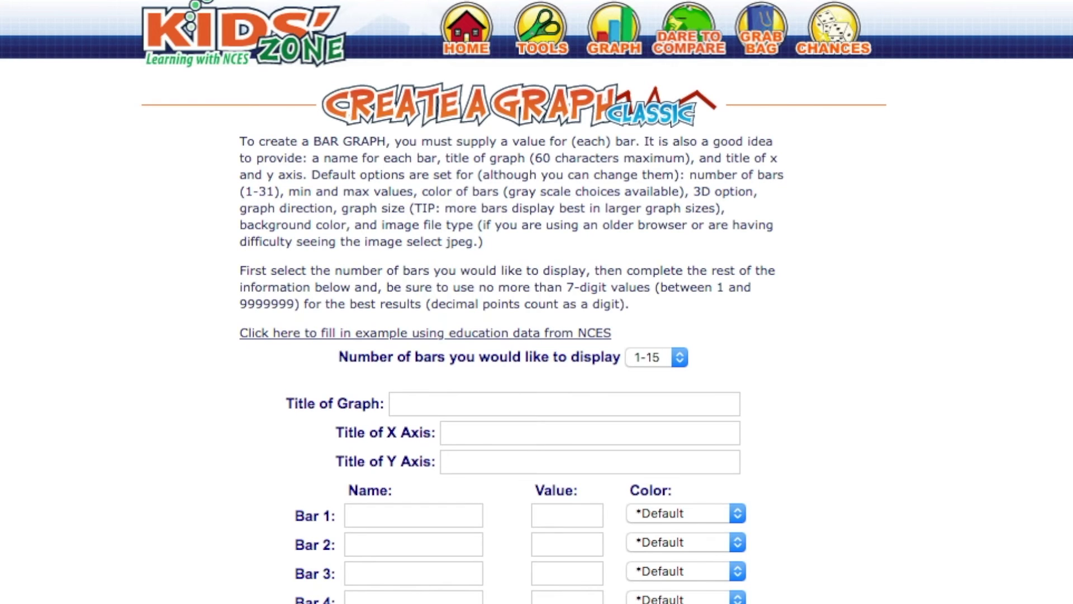
- Title the graph "Average Distance of Planes Flown", the X axis "Plane Design/Round" and the Y axis "Distance"
click(449, 403)
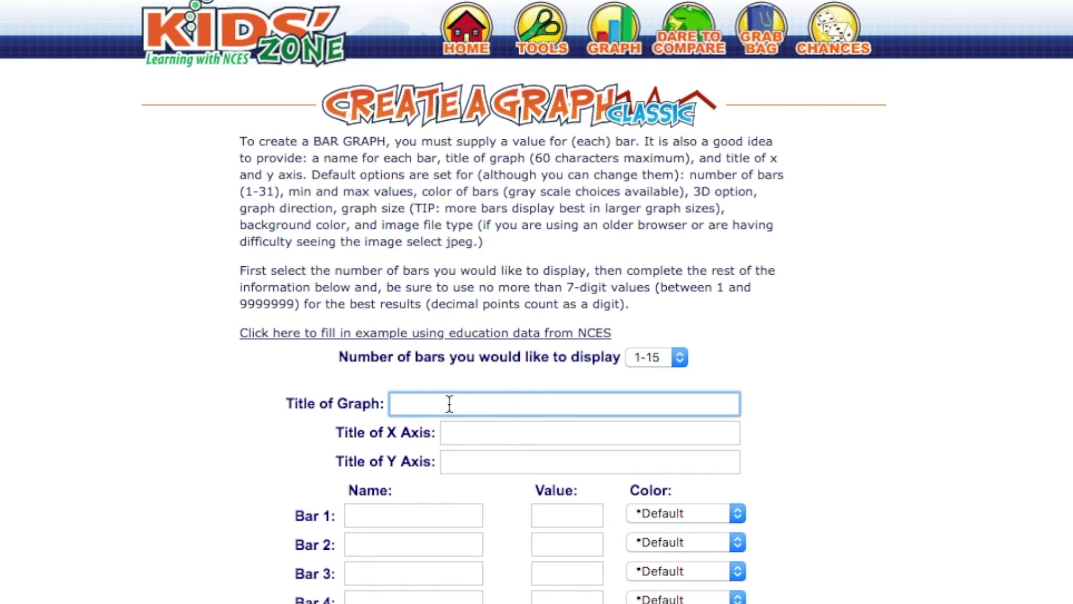
text(Average Distance of Planes Flown)
key(Tab)
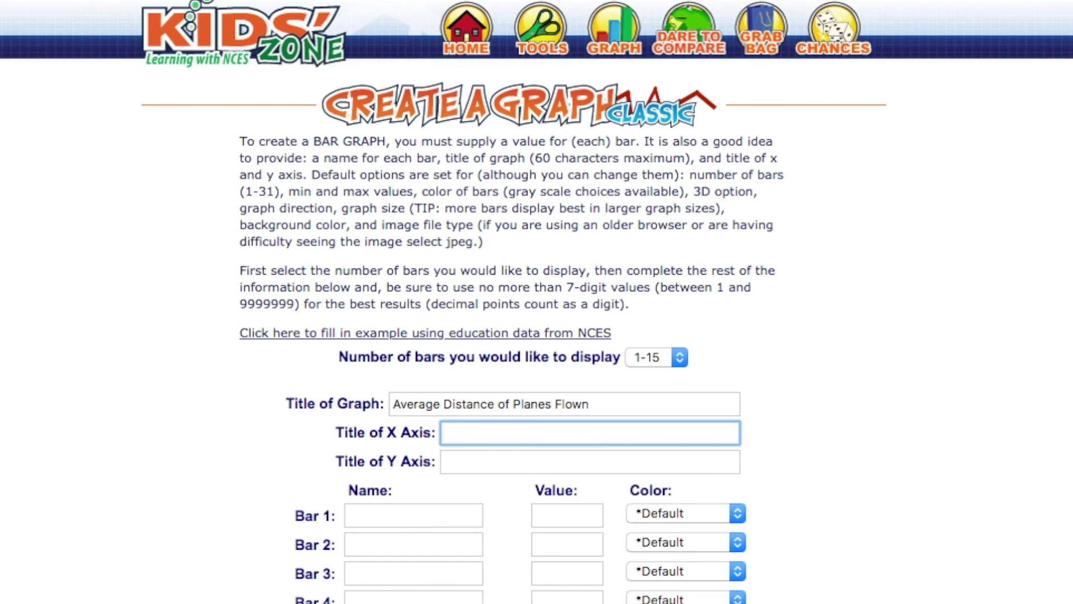
text(Plane Design/Round)
key(Tab)
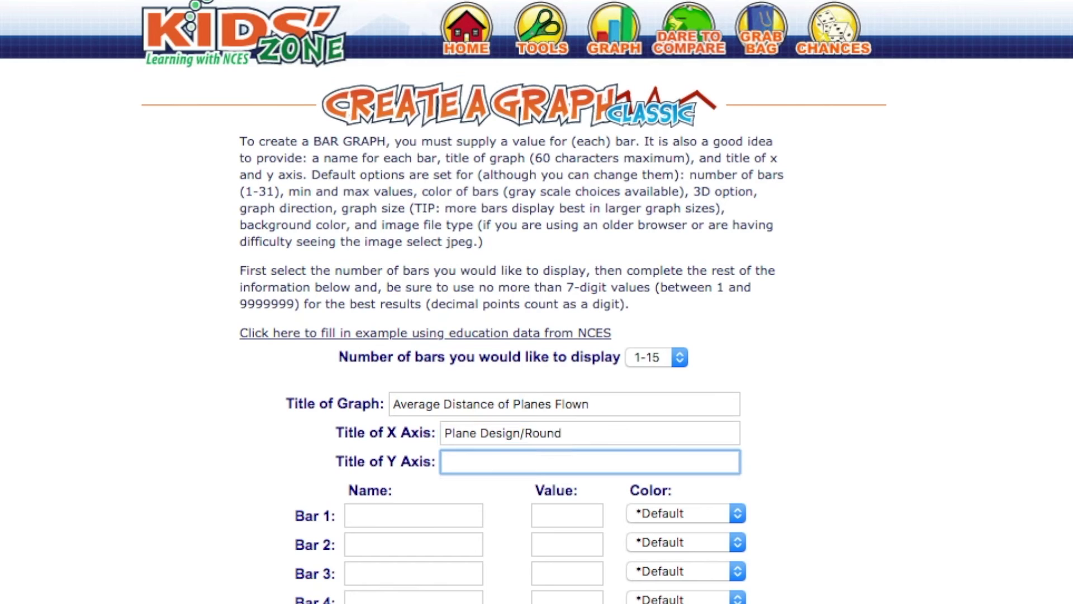
text(Distance)
- Name Bar 1 "Glider #2" and give it a value of 100
click(369, 518)
text(Glider #2)
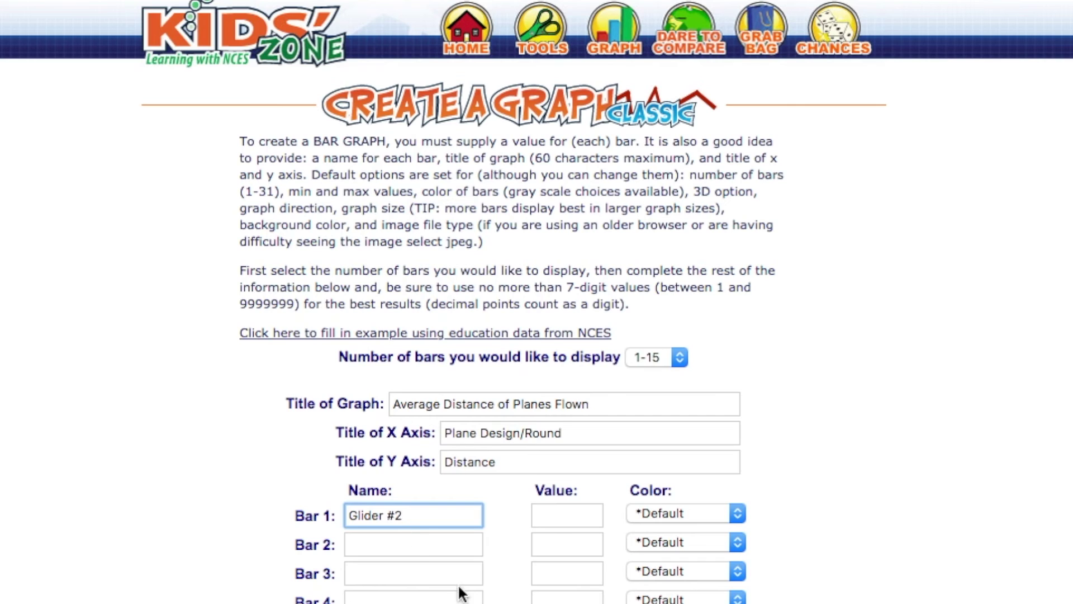
click(414, 545)
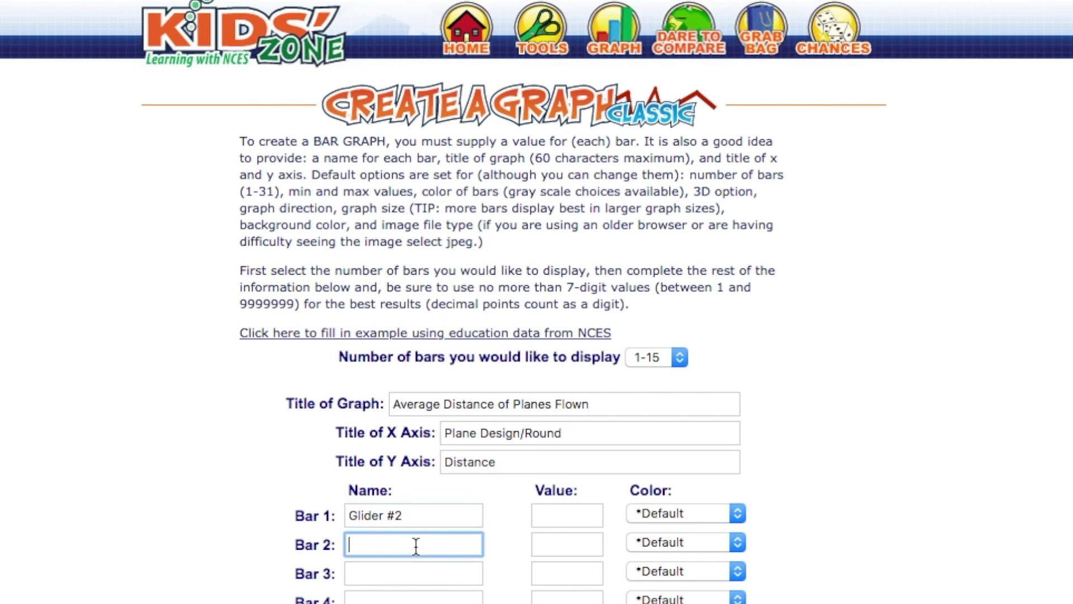
click(555, 513)
text(100)
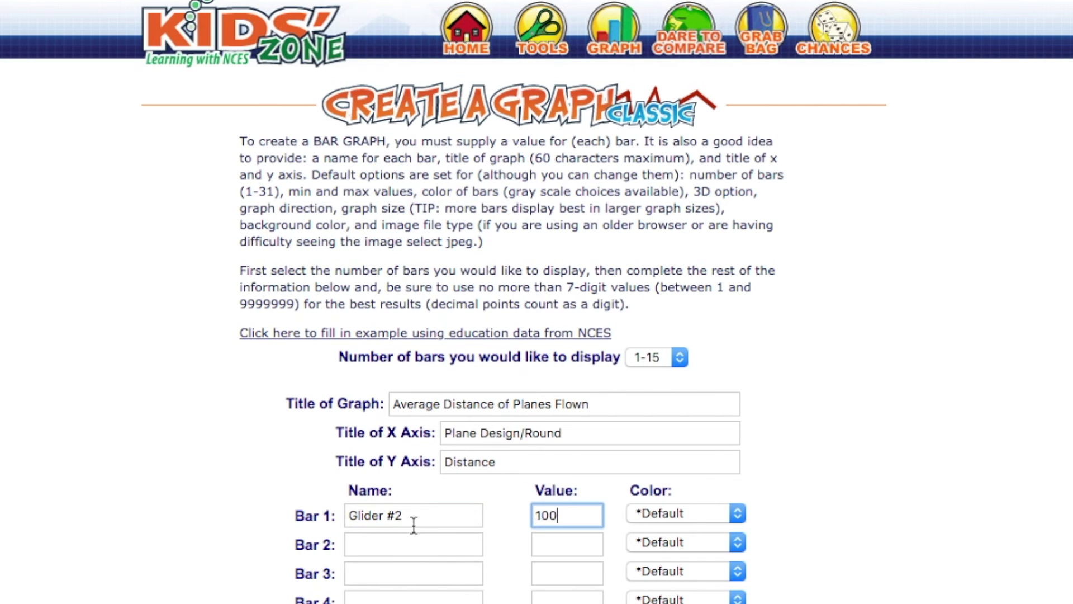
- Name Bar 2 "Simple Paper Airplane" and Bar 3 "High Glider"
click(418, 543)
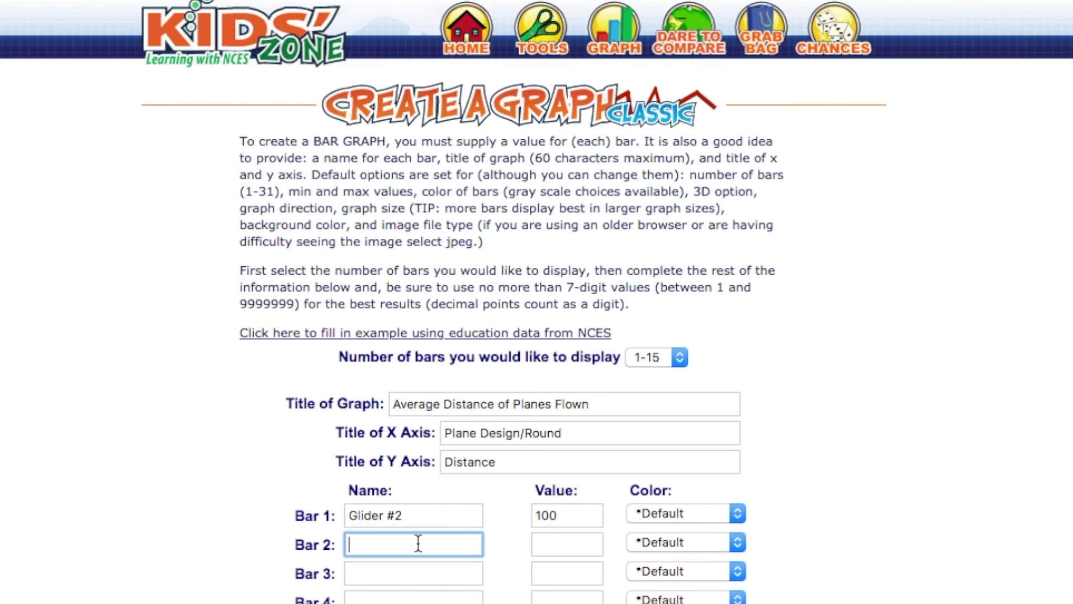
text(Simple Paper Airplane)
click(408, 569)
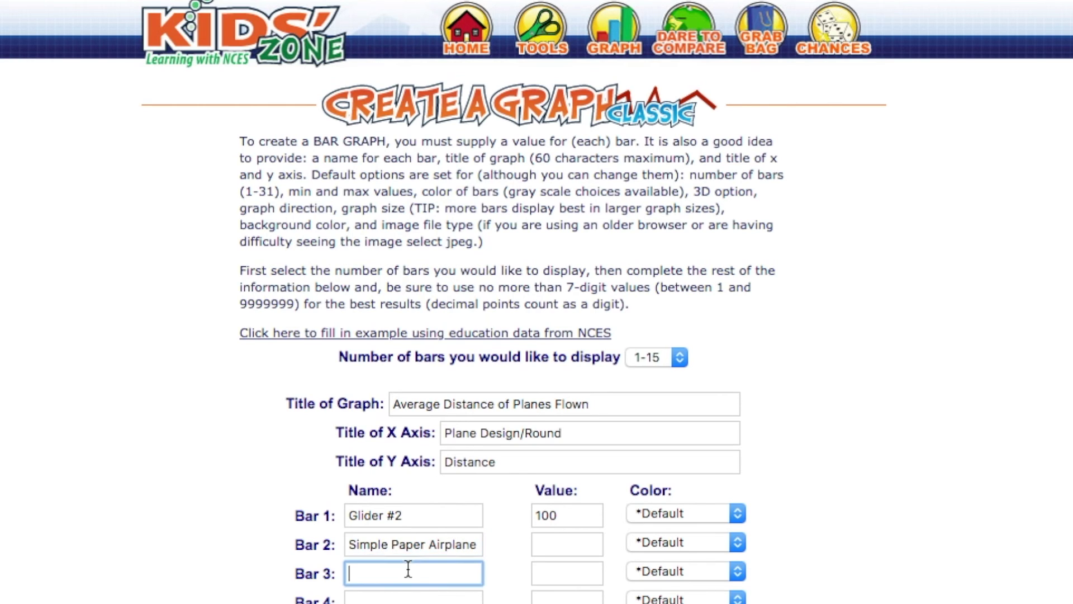
text(High Glider)
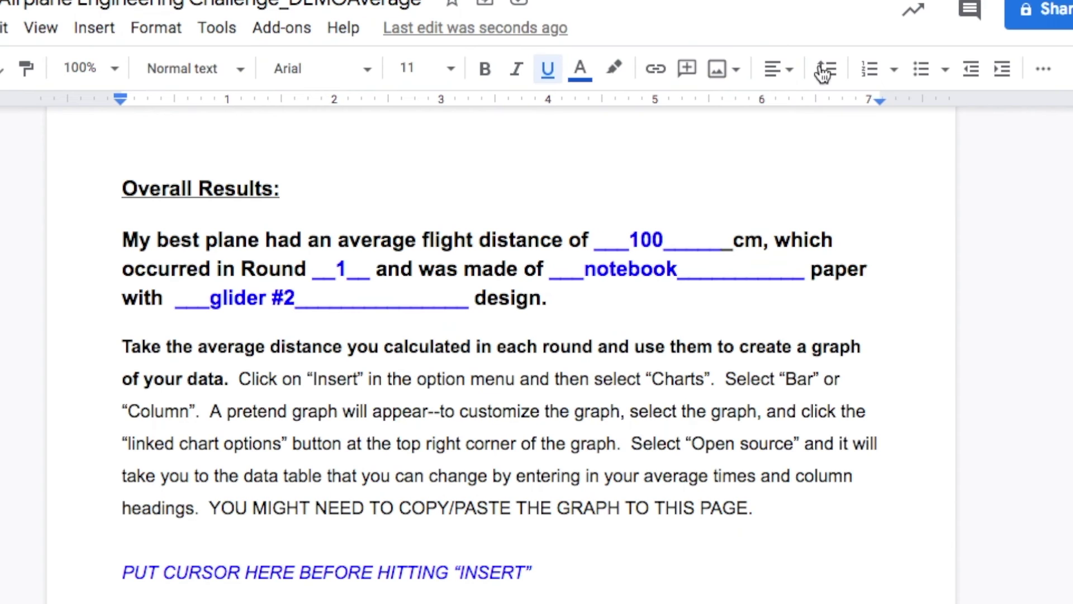
- Look up the Round Two and Three averages in the worksheet and set Bar 2's value to 51.5 and Bar 3's to 89
scroll(501, 352, up, 20)
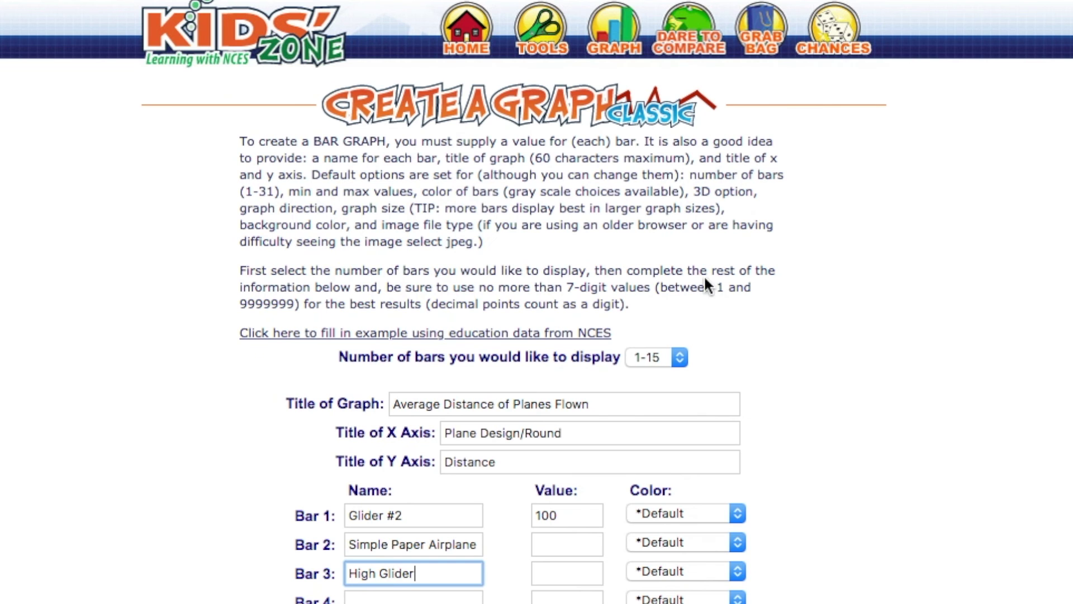
click(561, 544)
text(51.)
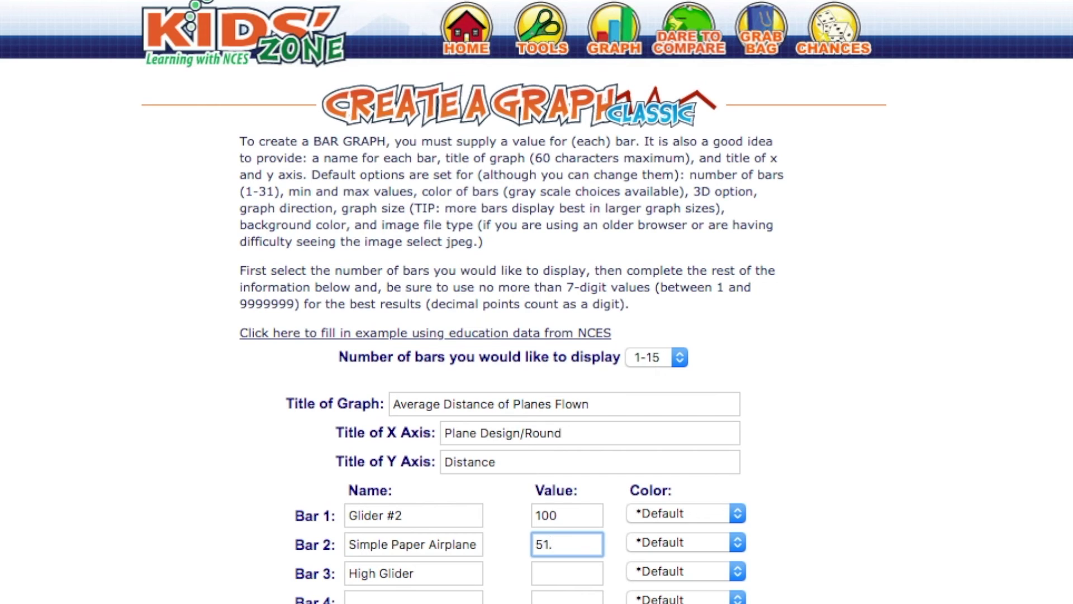
text(5)
click(563, 576)
text(89)
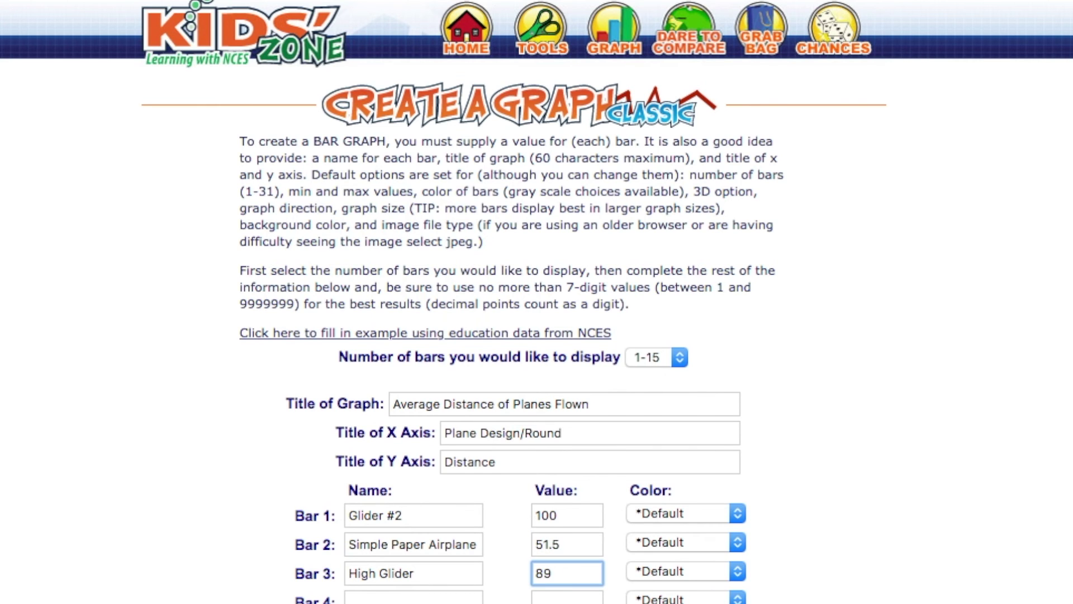
- Set the graph's minimum value to 0 and its maximum value to 150
scroll(1053, 457, down, 5)
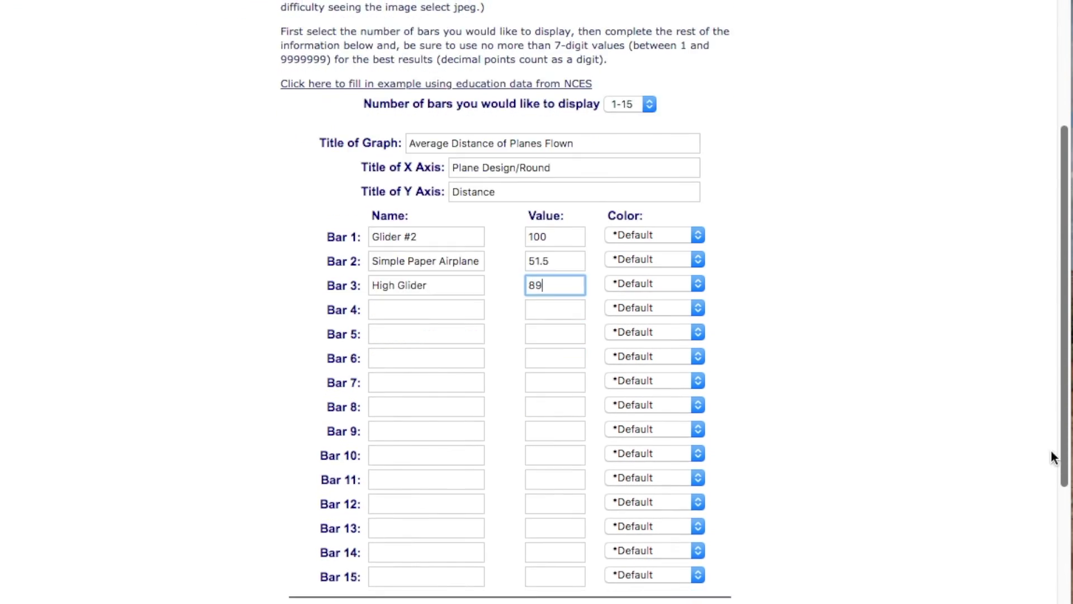
scroll(1054, 457, down, 4)
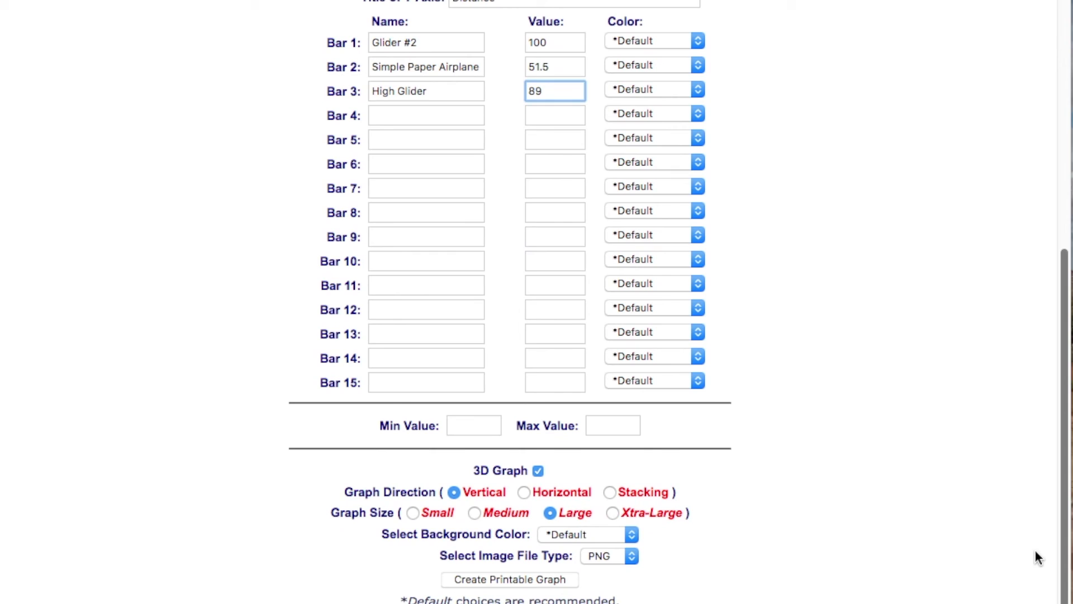
click(472, 428)
text(0)
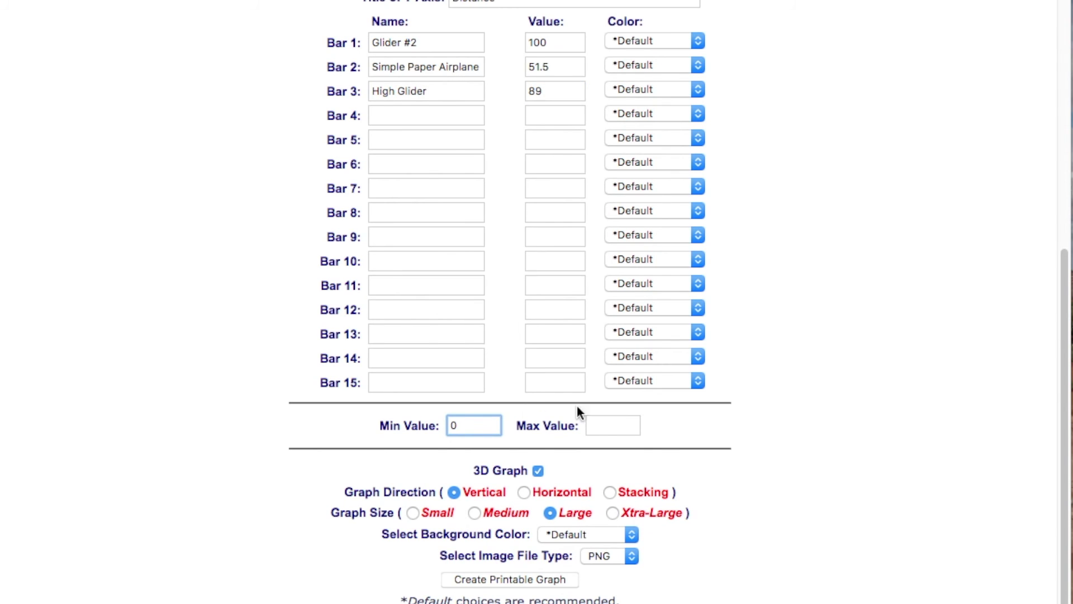
click(623, 422)
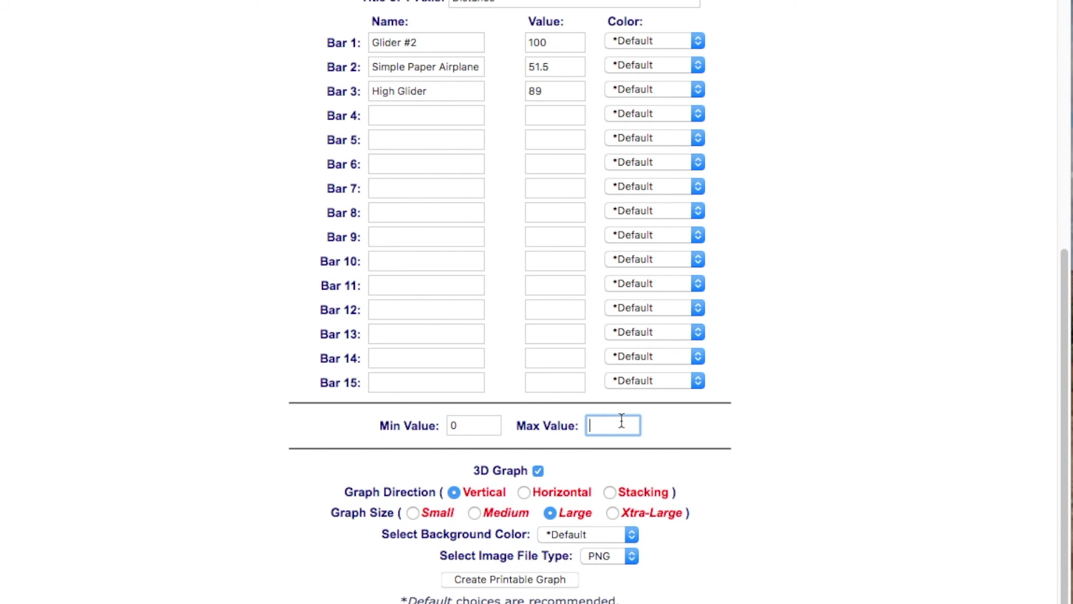
text(150)
- Generate the printable graph and capture a screenshot of the area containing its title, bars, axis labels and legend
click(494, 578)
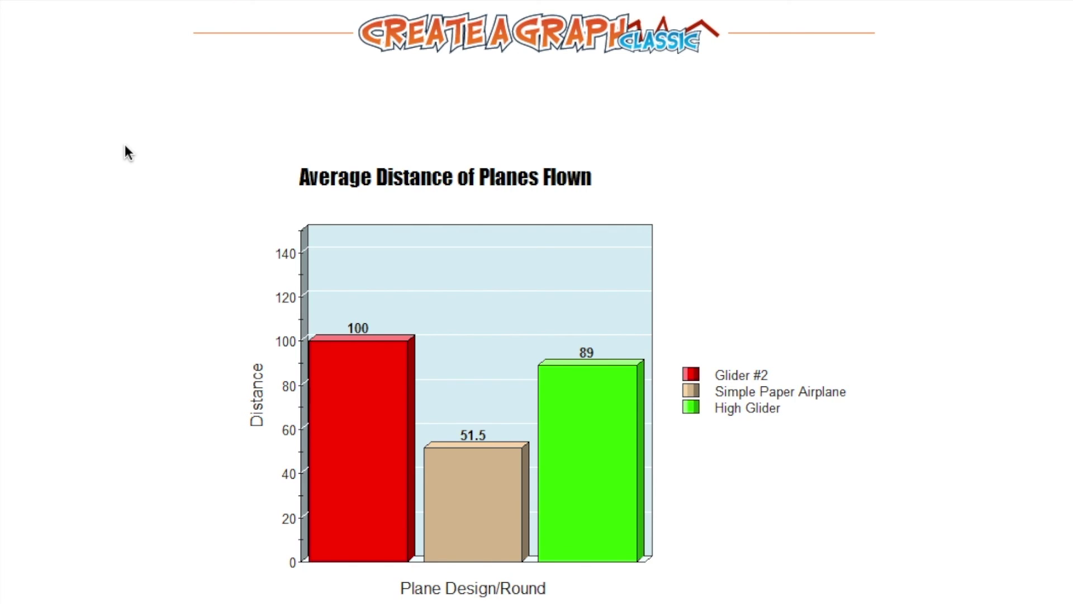
key(Print)
drag(222, 119, 919, 603)
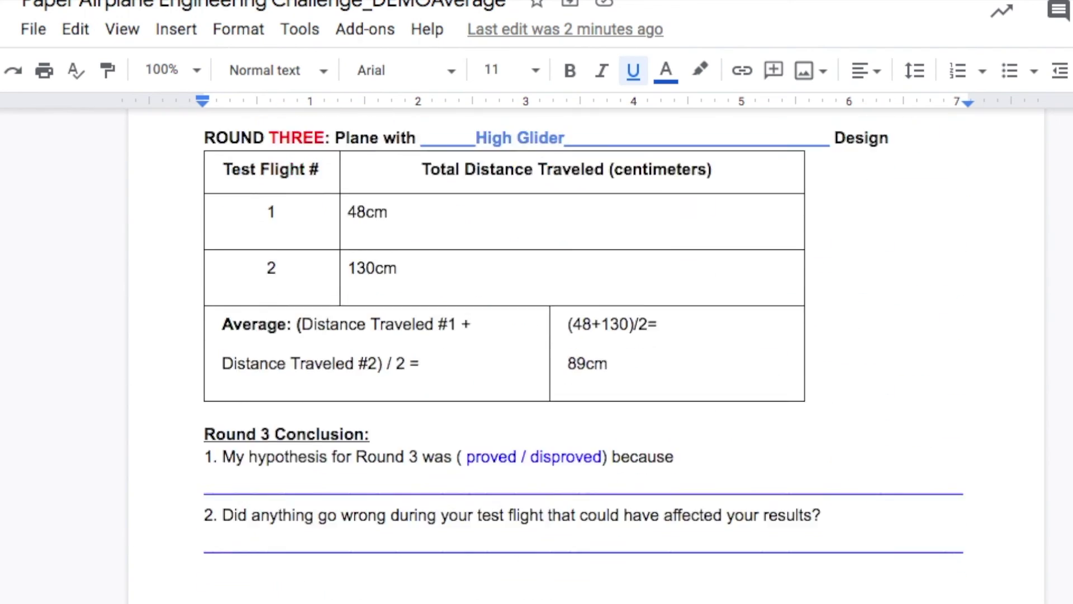
- In the worksheet document, insert the image "Screen Shot 2020-09-07 at 5.46.25 PM" from the computer below the graph-making link
scroll(584, 335, down, 15)
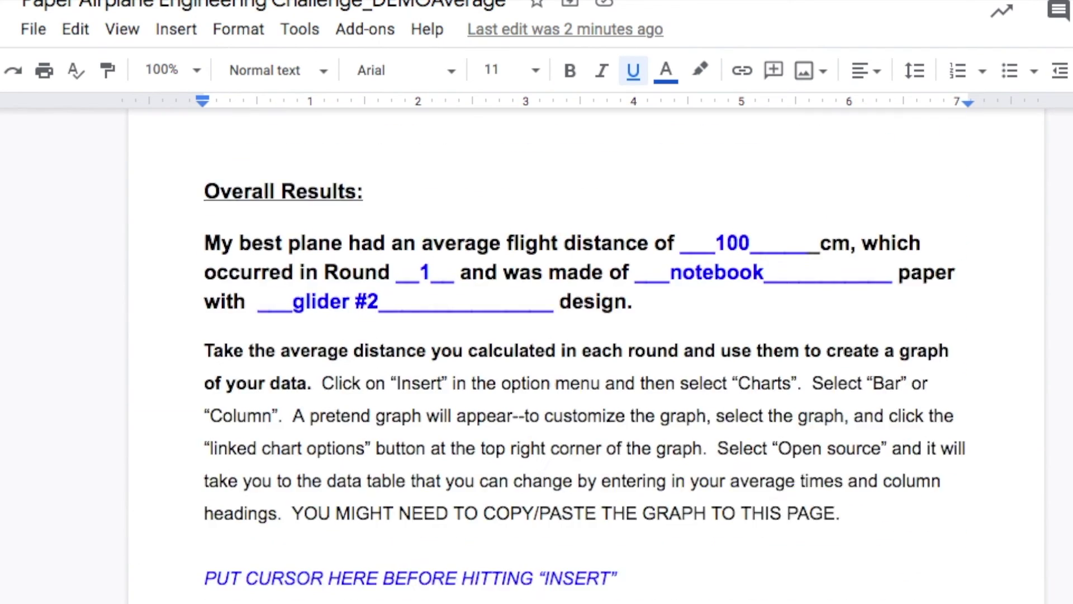
click(244, 502)
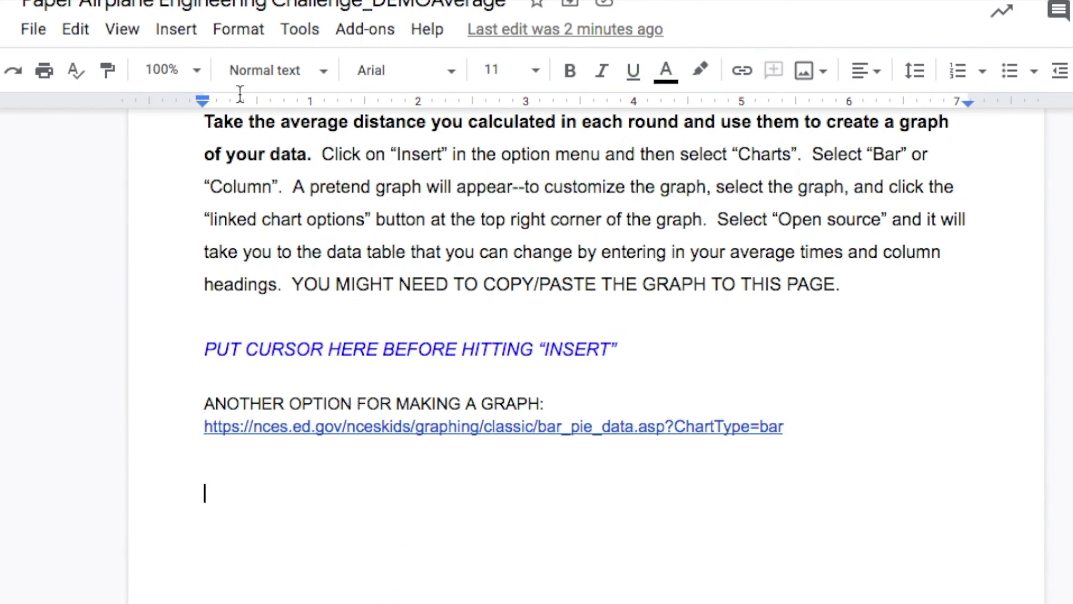
click(177, 30)
mouse_move(379, 80)
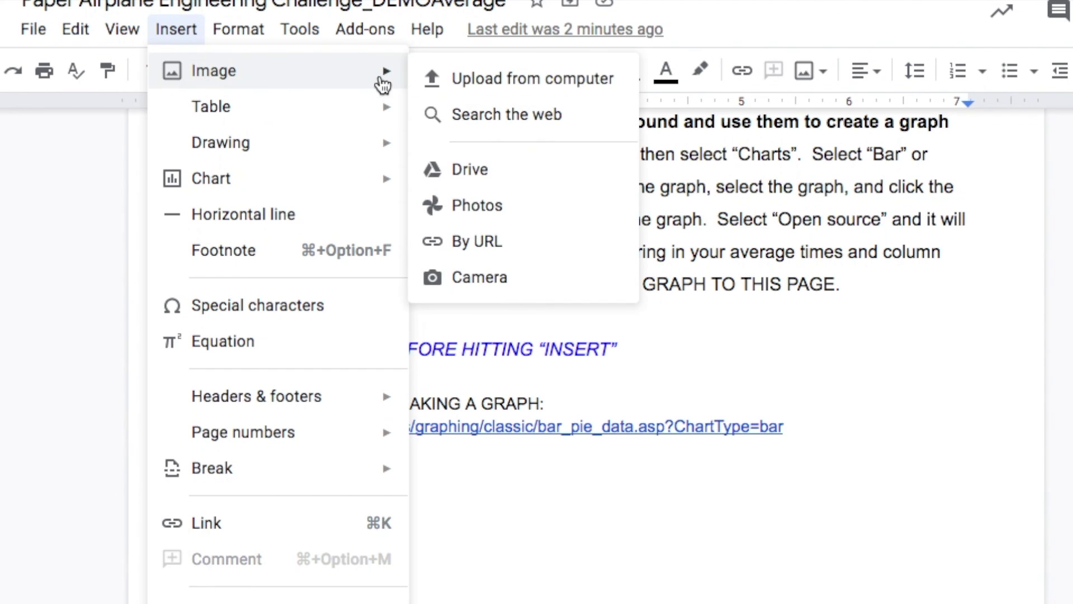
click(519, 77)
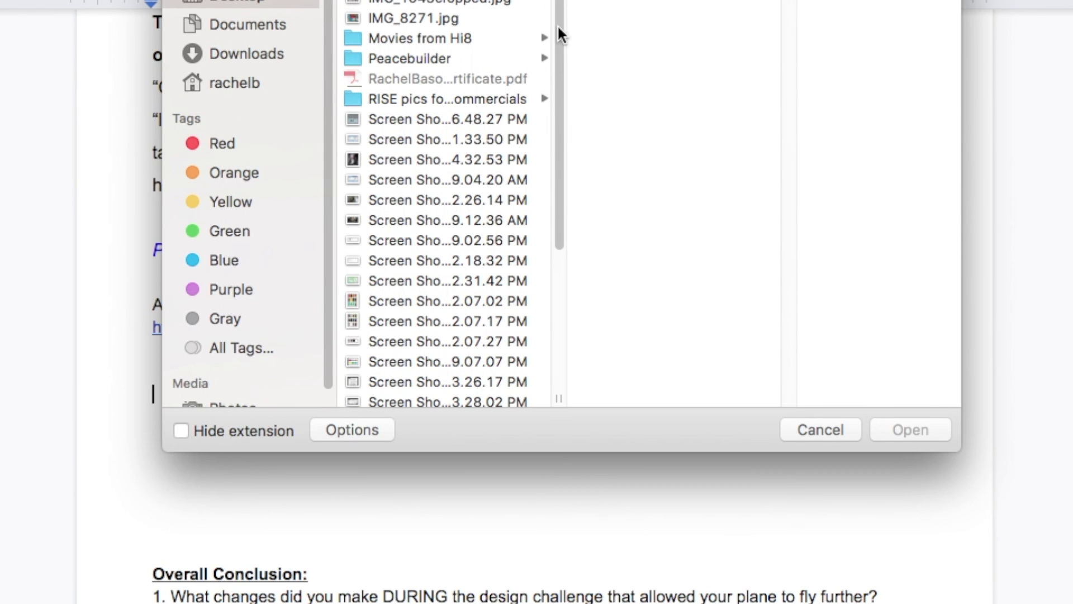
drag(559, 35, 503, 268)
click(383, 376)
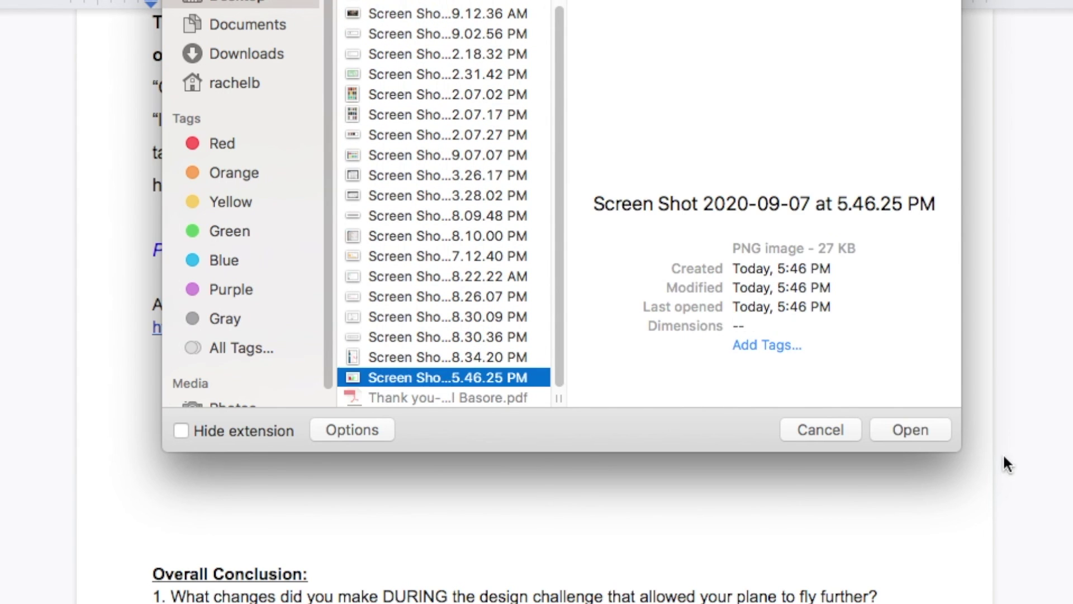
click(928, 433)
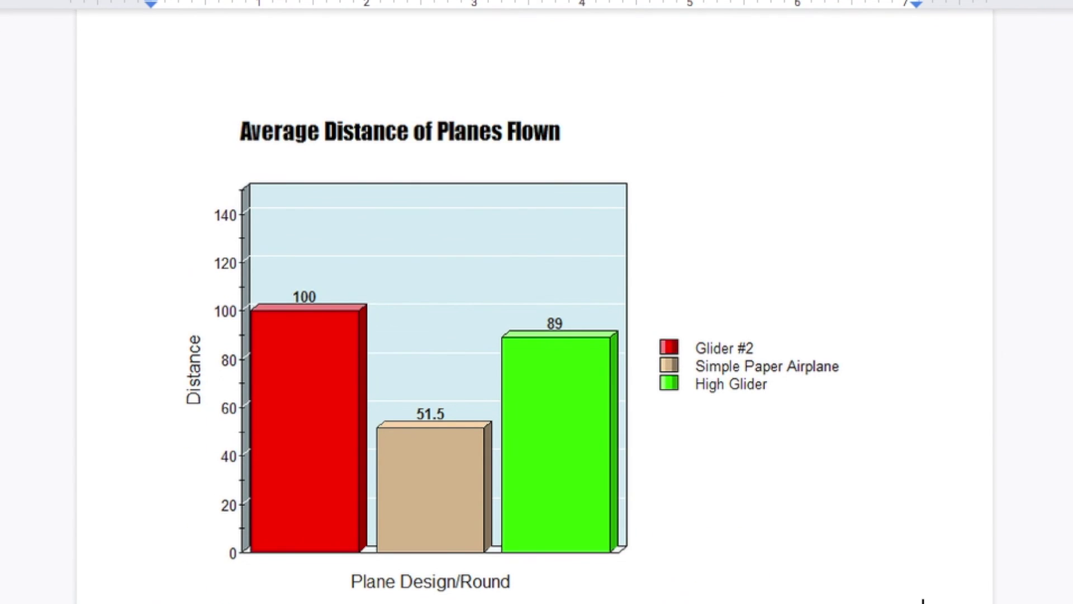
- Review the inserted graph and its placement in the worksheet, down to the Overall Conclusion section
scroll(923, 557, up, 3)
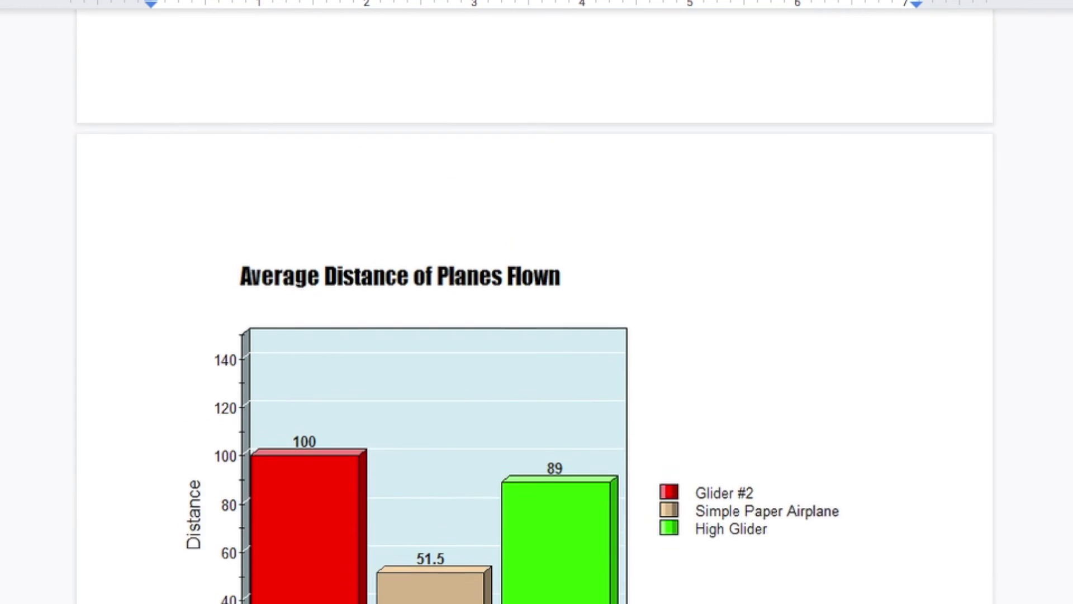
scroll(923, 556, down, 4)
scroll(923, 556, up, 1)
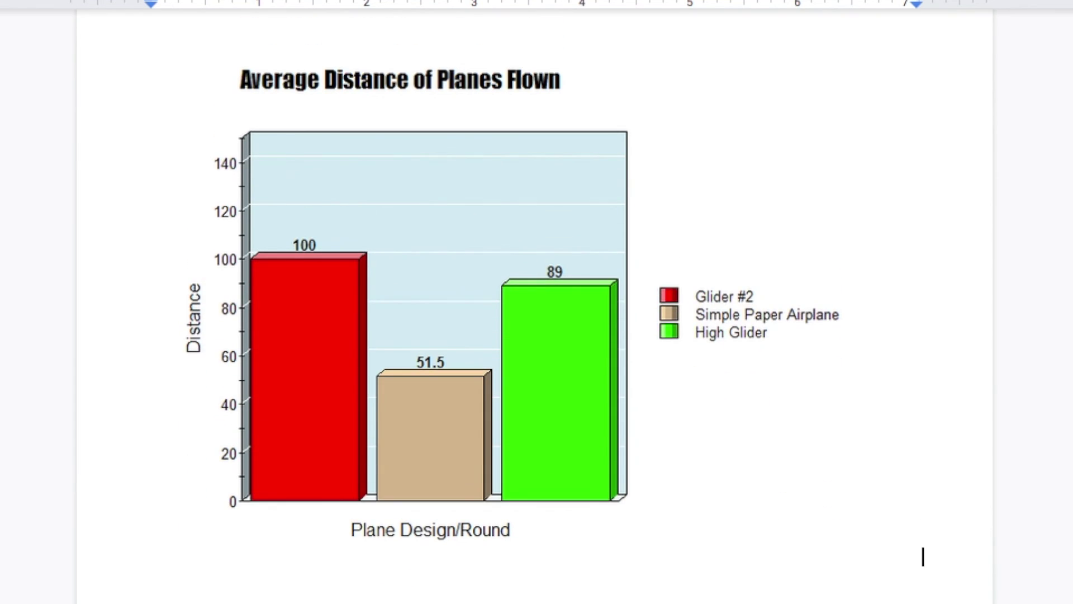
scroll(922, 557, up, 2)
scroll(923, 556, down, 1)
scroll(923, 557, up, 3)
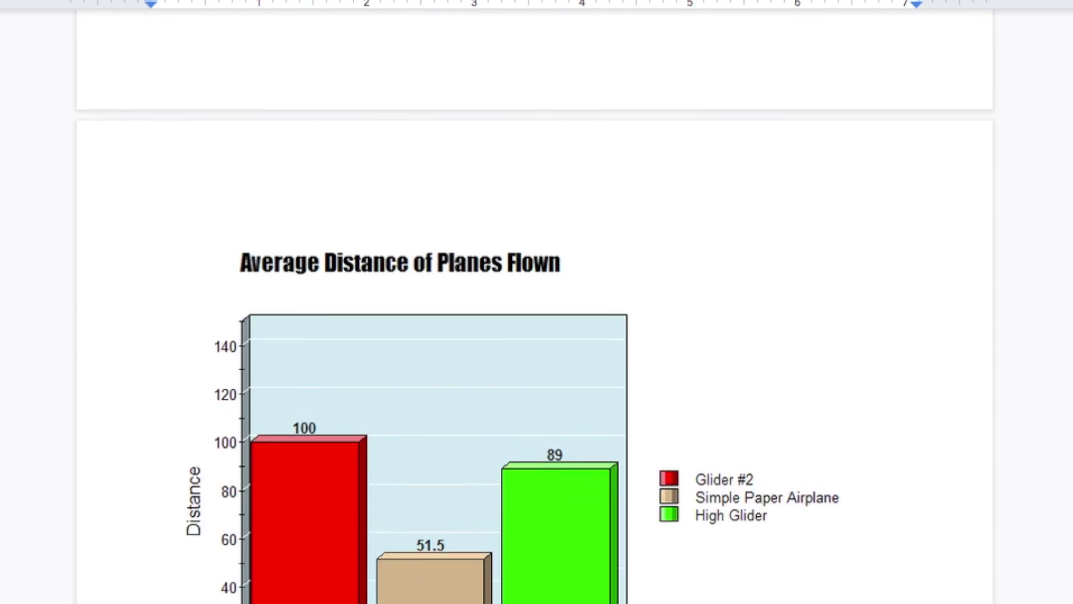
scroll(923, 556, up, 10)
scroll(923, 557, down, 13)
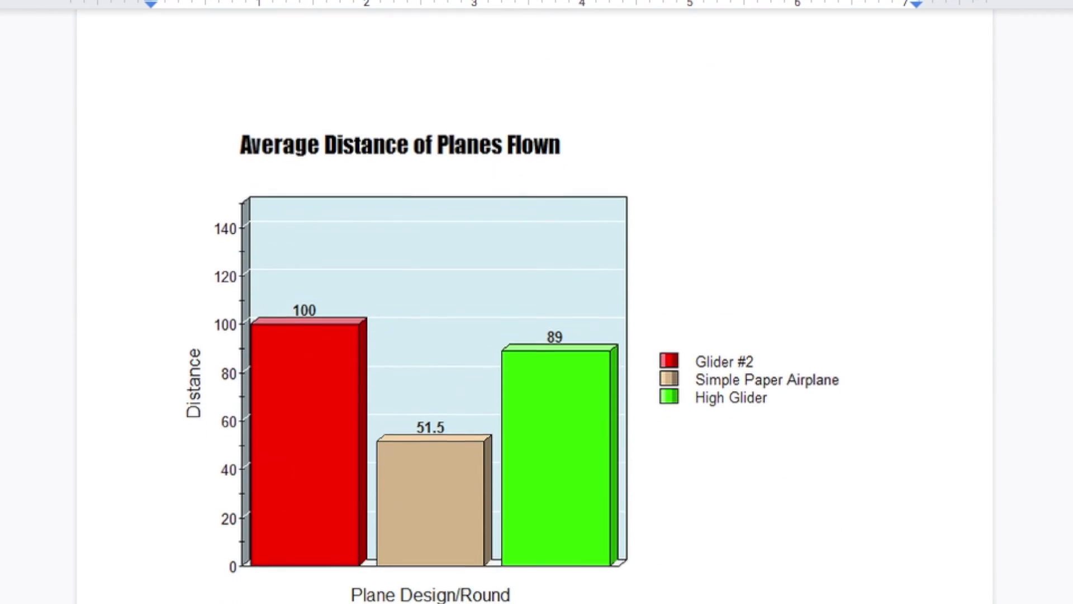
scroll(923, 583, down, 2)
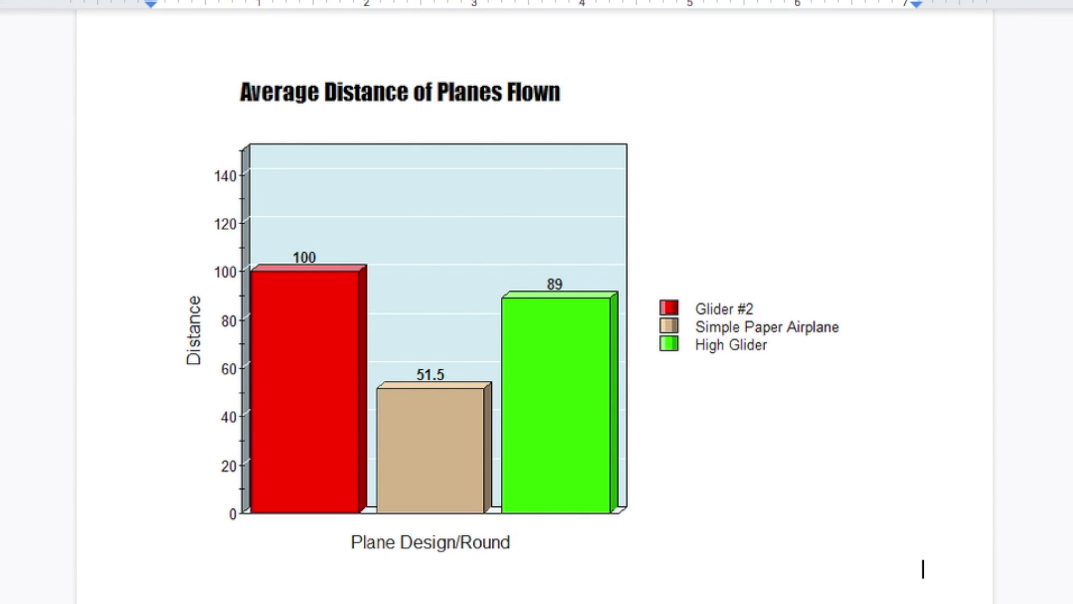
scroll(537, 302, down, 10)
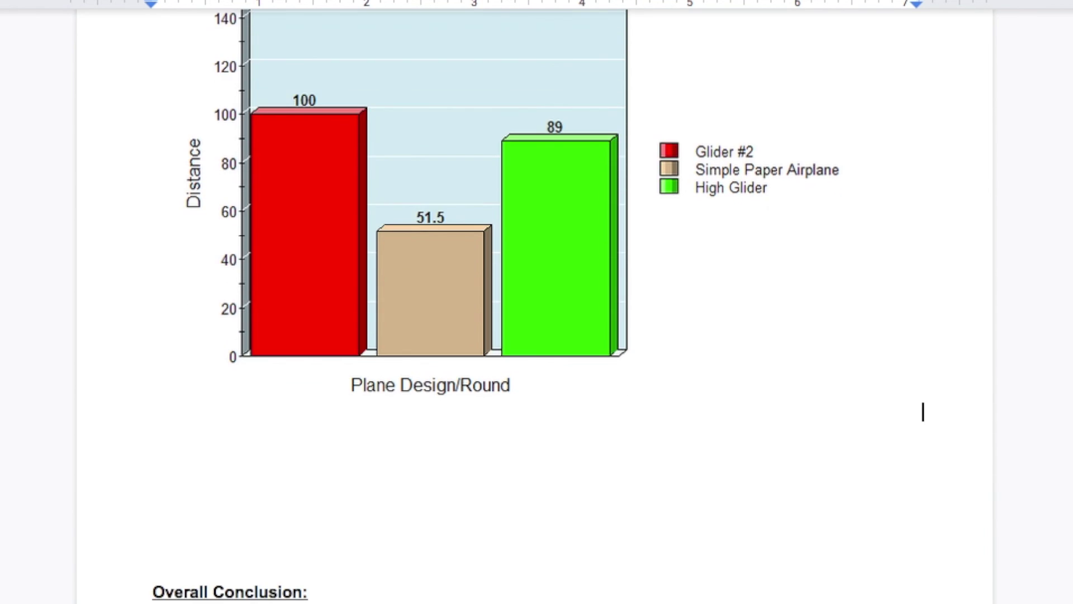